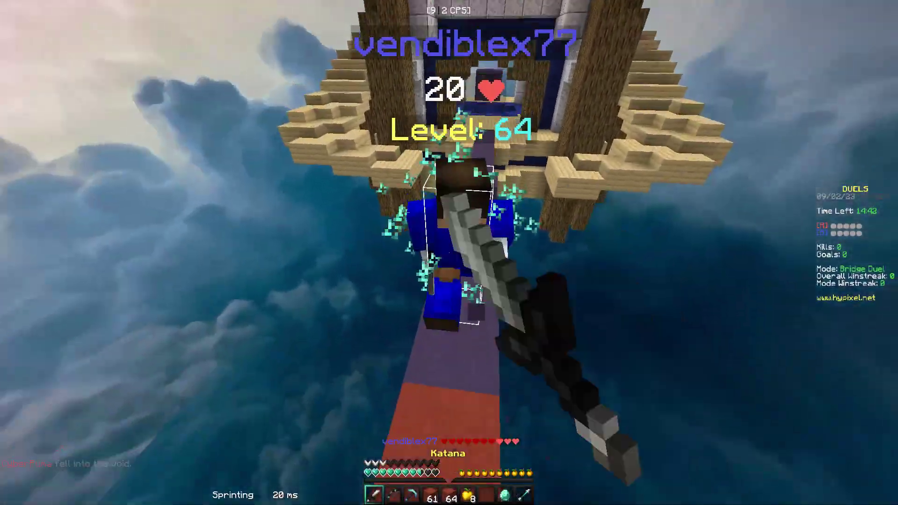
left_click(449, 253)
left_click(449, 252)
left_click(449, 252)
key("6")
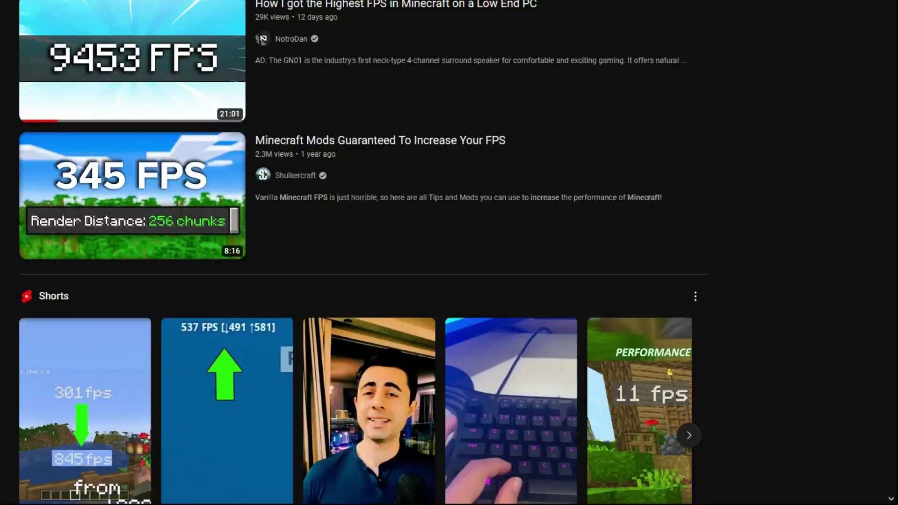
Browse the YouTube search results for videos about boosting Minecraft FPS.
scroll(363, 253, "down", 14)
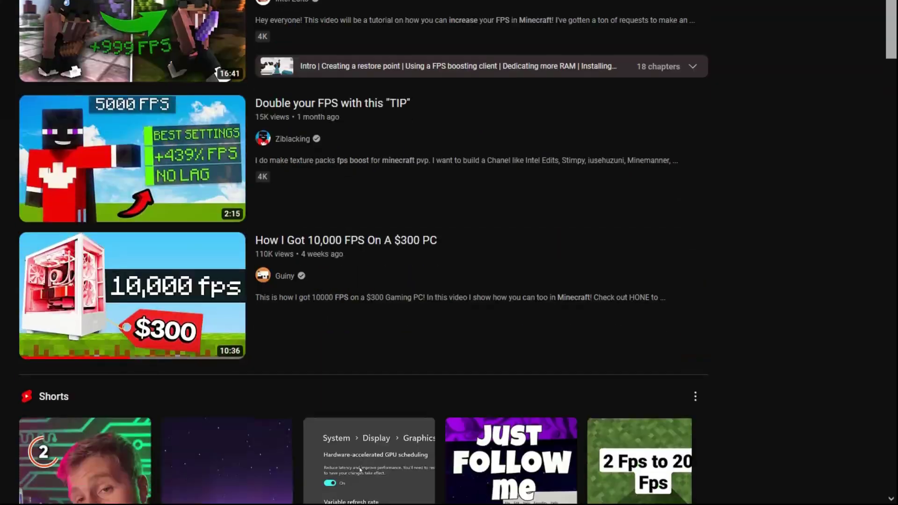
scroll(363, 252, "down", 20)
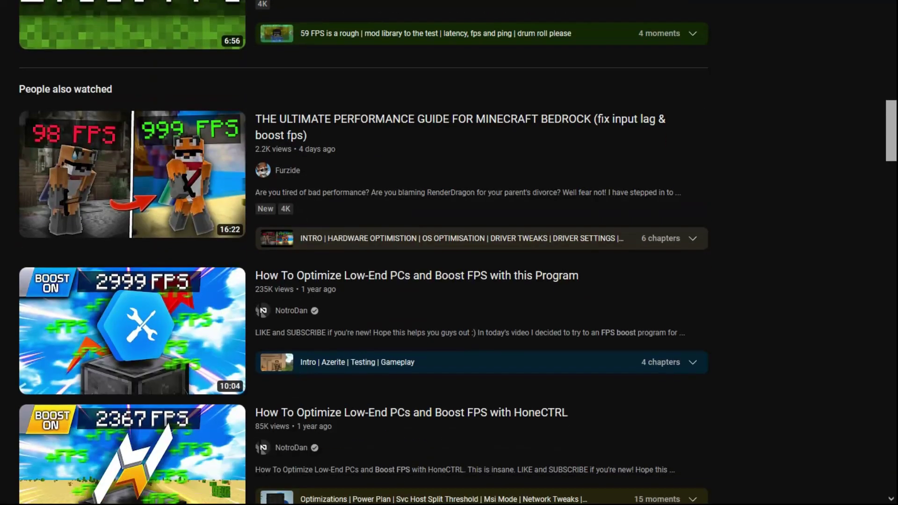
scroll(363, 253, "down", 15)
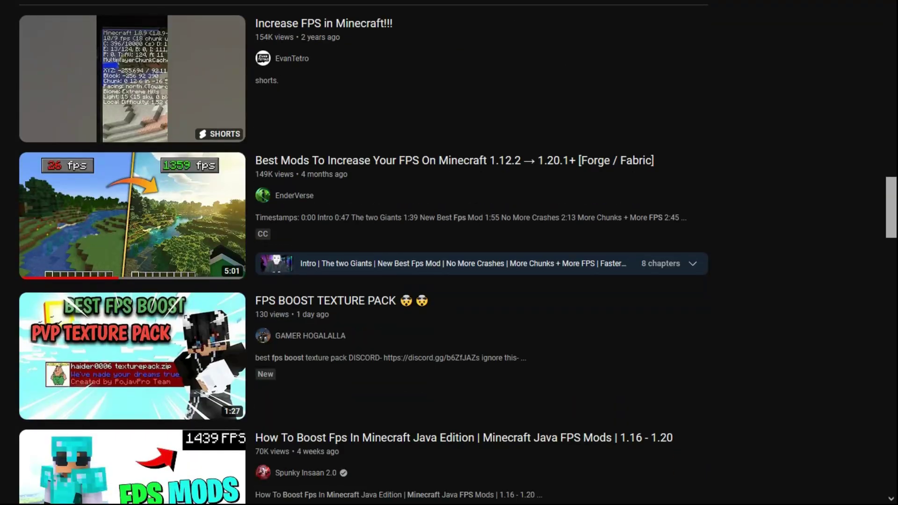
scroll(363, 253, "down", 20)
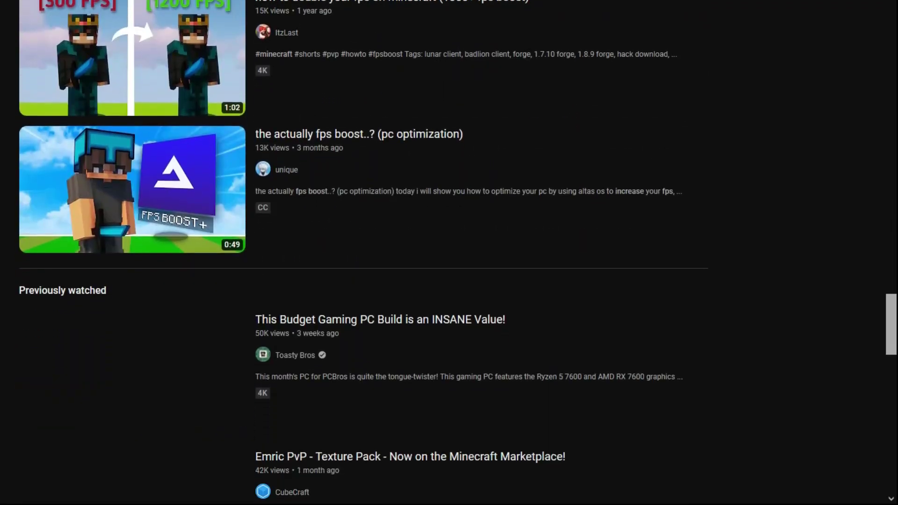
scroll(363, 253, "down", 11)
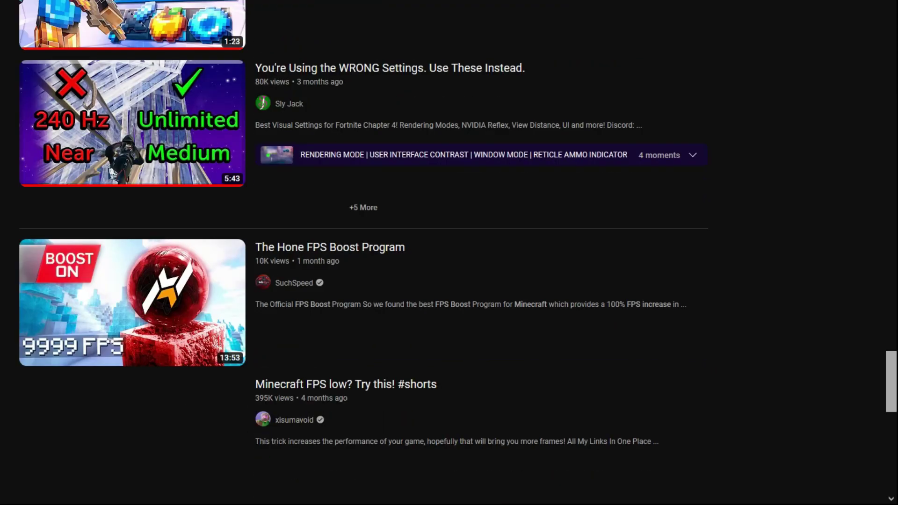
scroll(364, 252, "down", 4)
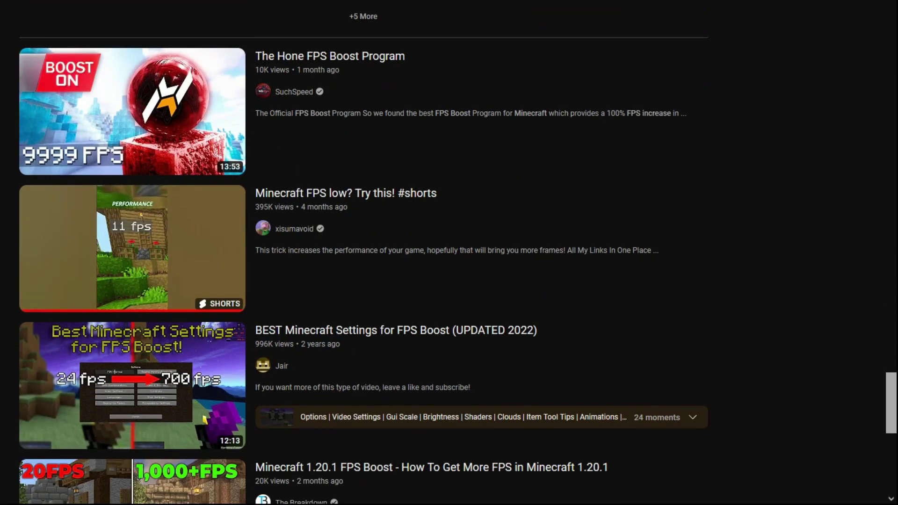
scroll(363, 252, "down", 9)
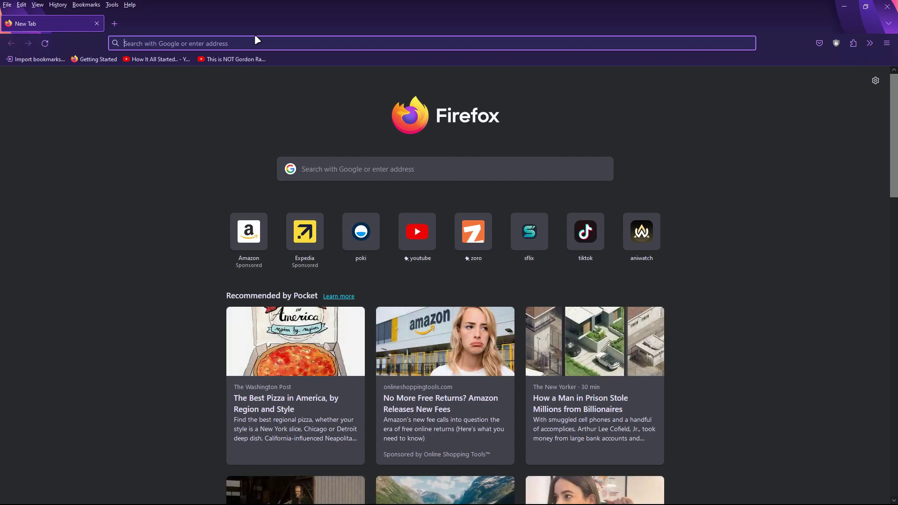
Search the web for park control and open Bitsum's ParkControl page.
type("pa")
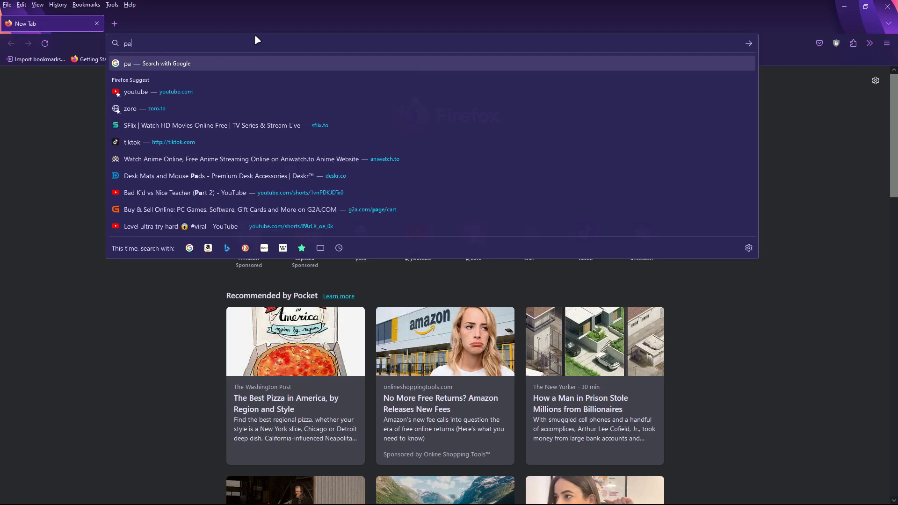
type("rk contr")
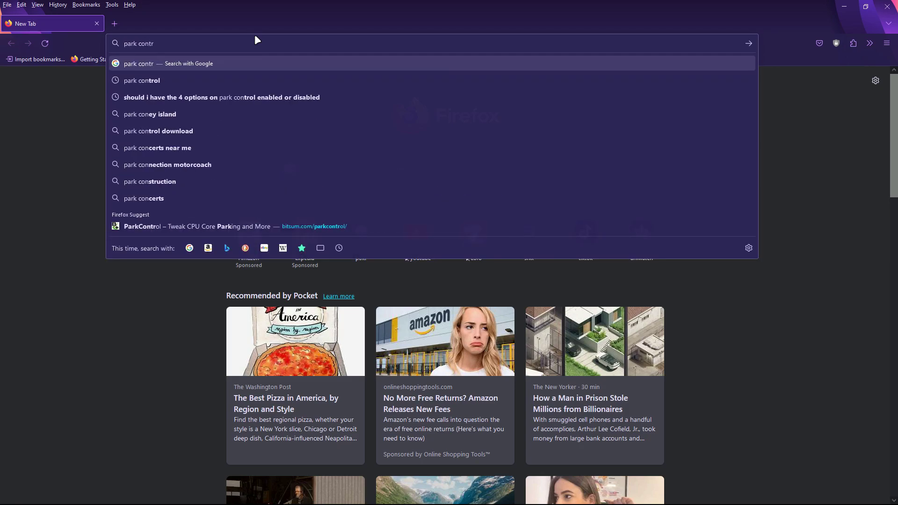
type("o;")
key("Return")
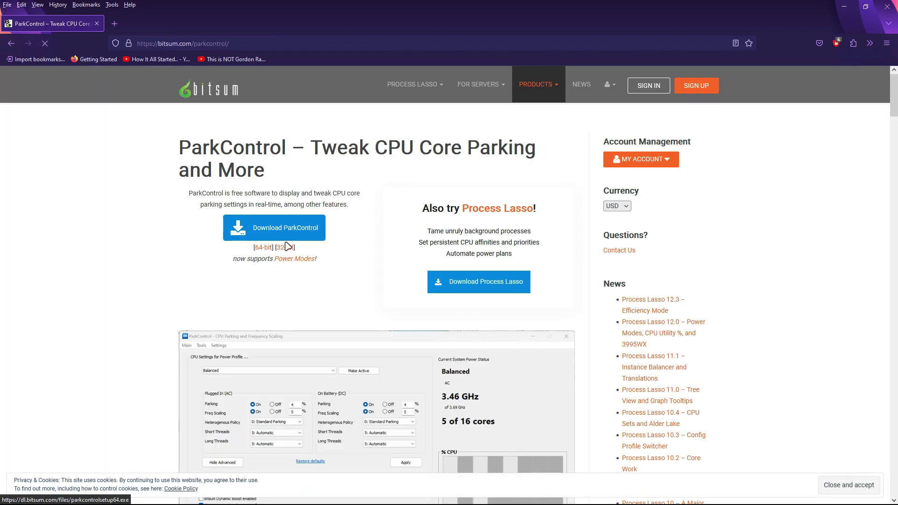
Download ParkControl and show the downloaded setup file in its folder.
scroll(280, 243, "down", 1)
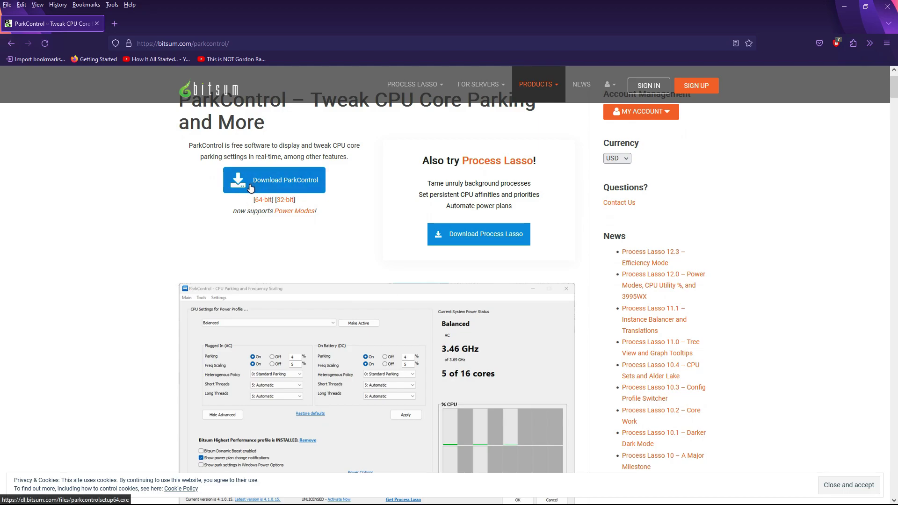
left_click(251, 186)
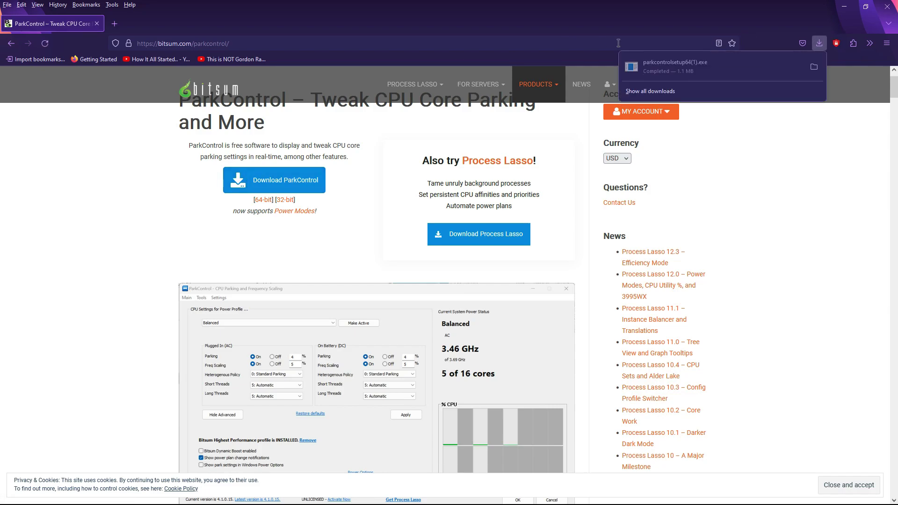
left_click(816, 65)
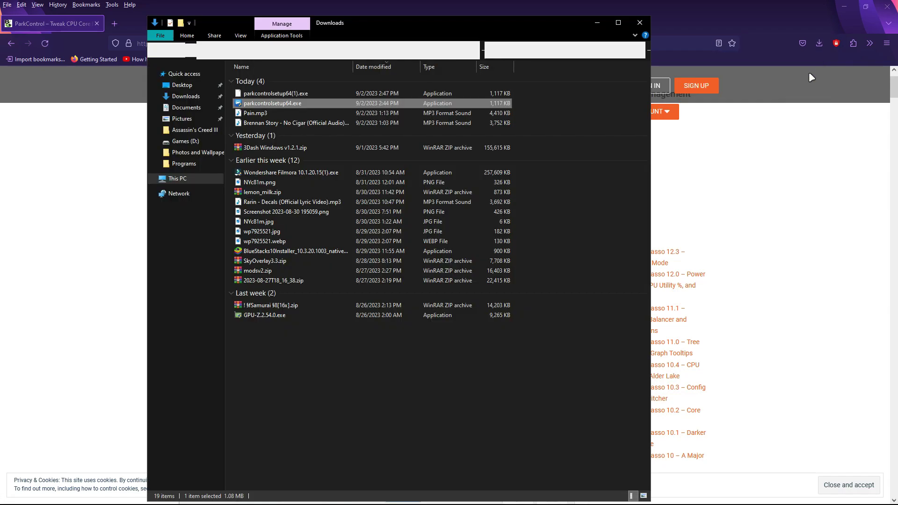
Launch the parkcontrolsetup64(1).exe installer and close its language selection dialog.
double_click(344, 94)
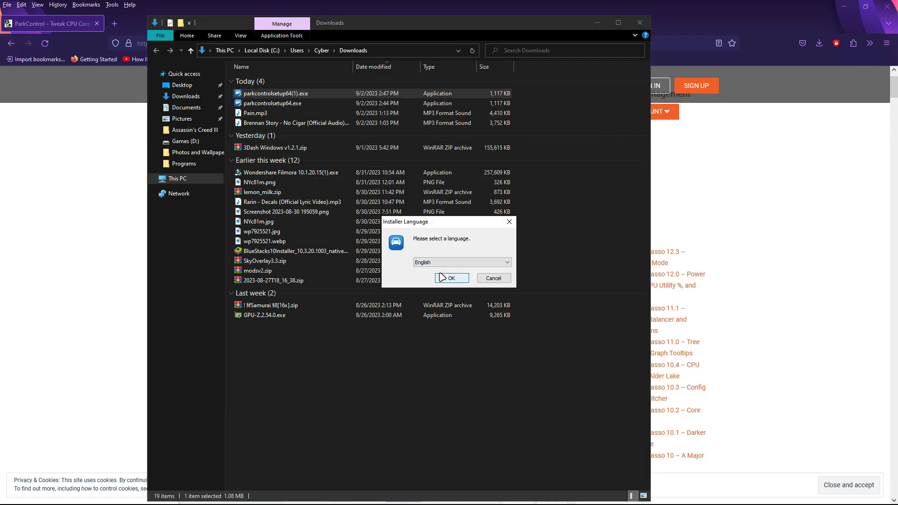
left_click_drag(453, 223, 398, 206)
left_click(453, 208)
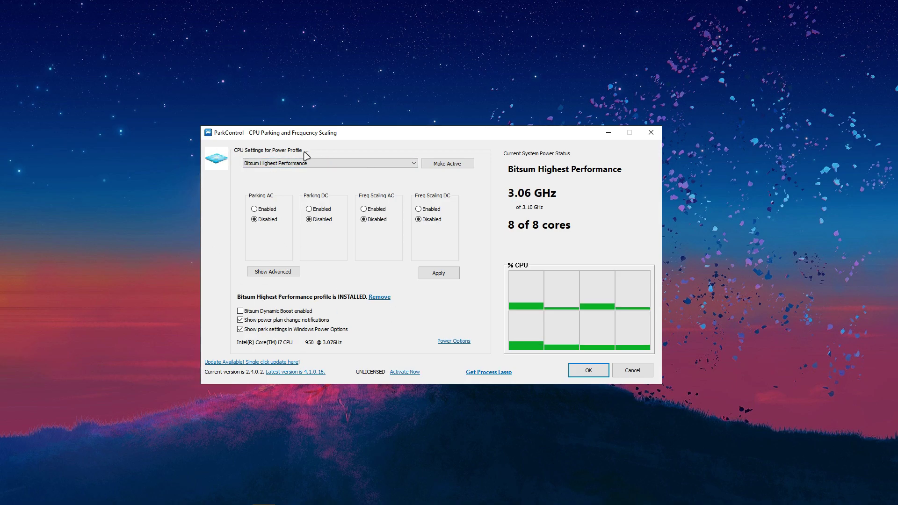
Choose the Bitsum Highest Performance power profile in ParkControl, declining any Pro activation, and accept the settings.
left_click(290, 163)
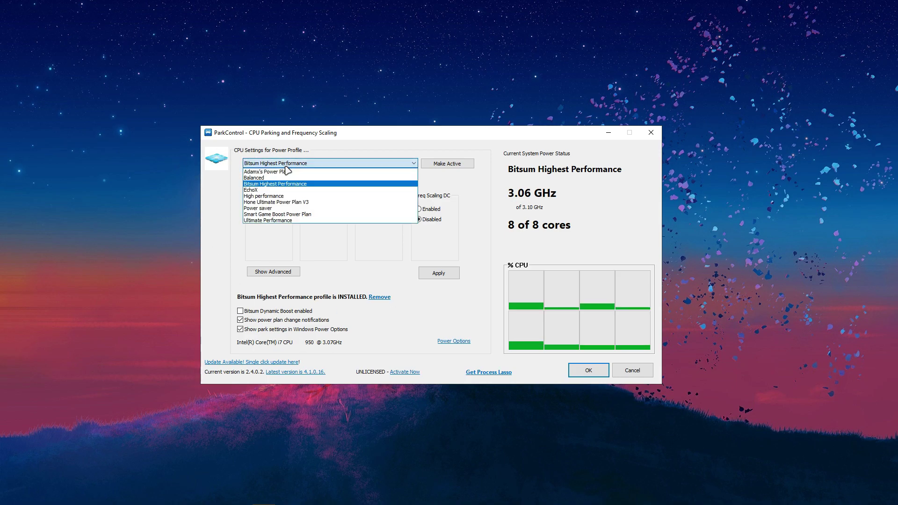
left_click(262, 183)
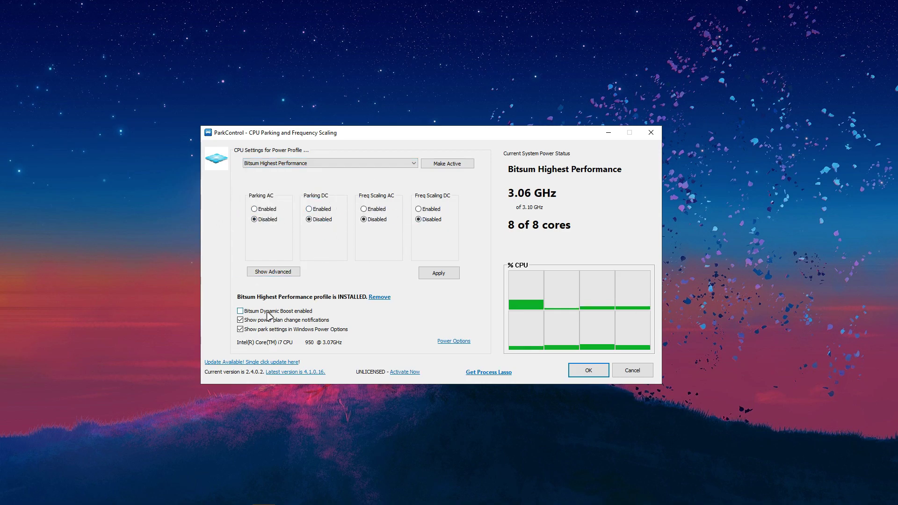
left_click(241, 329)
left_click(240, 320)
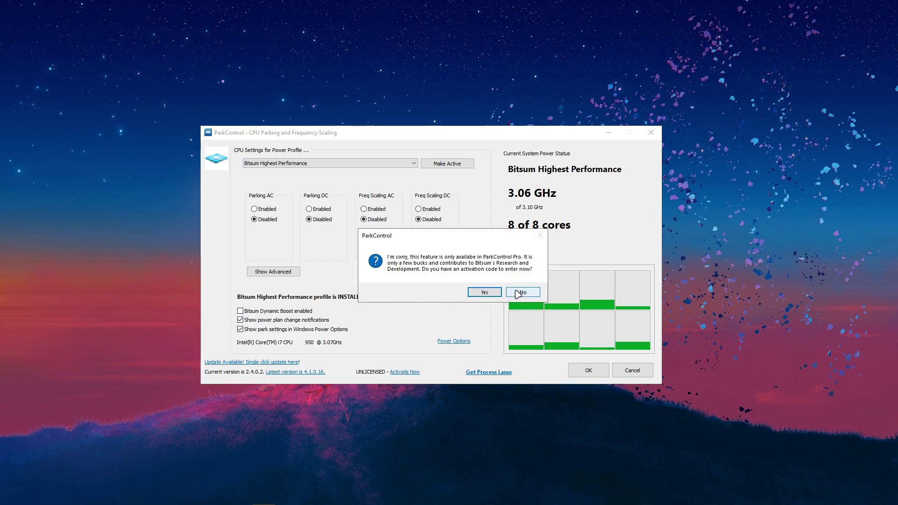
left_click_drag(482, 235, 402, 216)
left_click(463, 260)
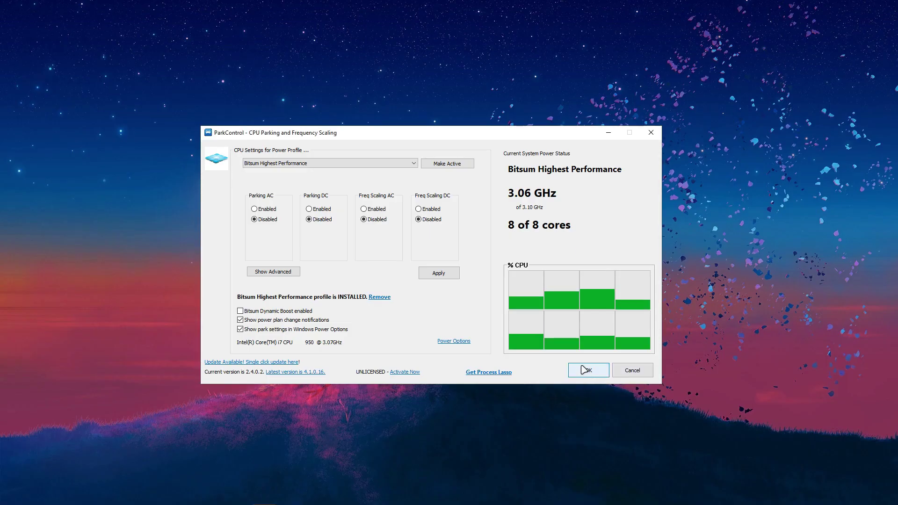
left_click(602, 369)
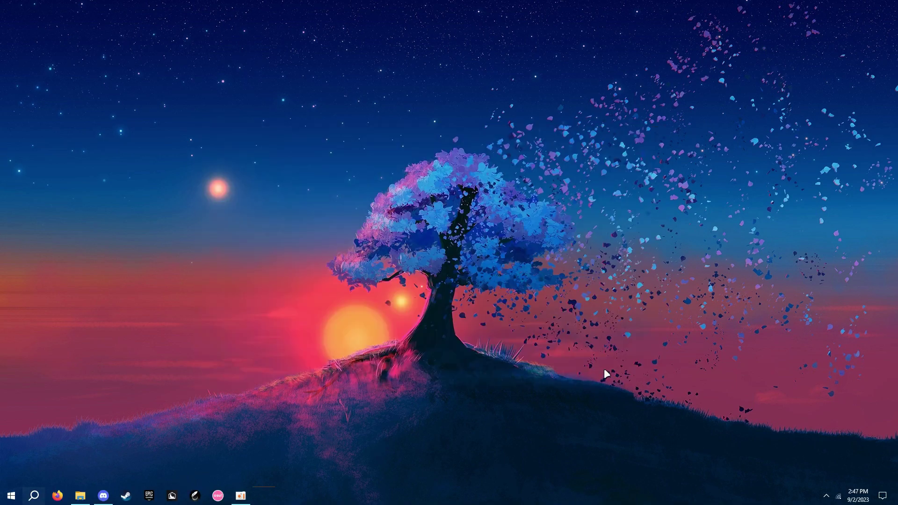
Check which power profile is active from ParkControl's background icon, leaving the selection as it is.
left_click(827, 496)
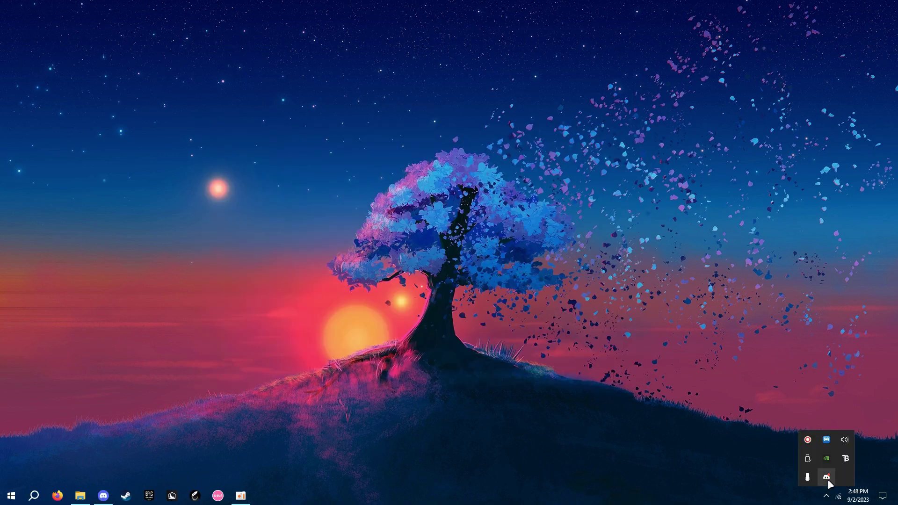
right_click(826, 443)
mouse_move(838, 469)
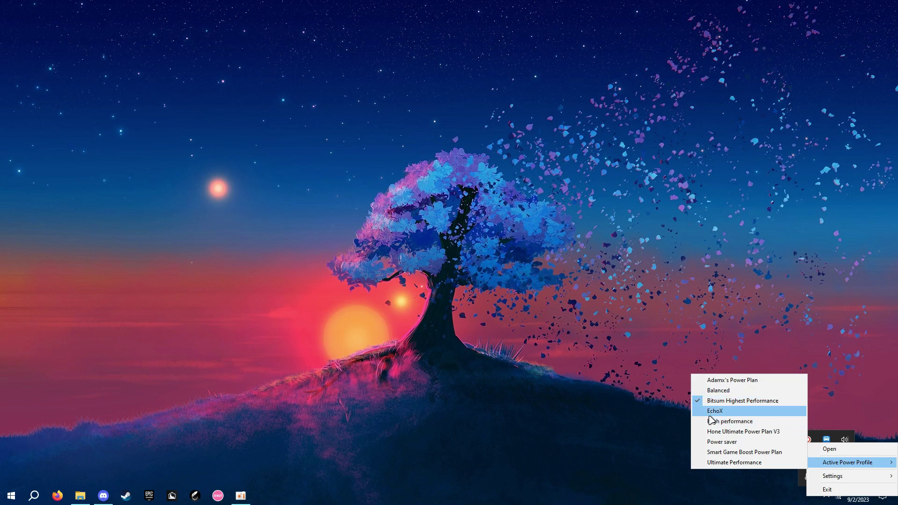
left_click(241, 392)
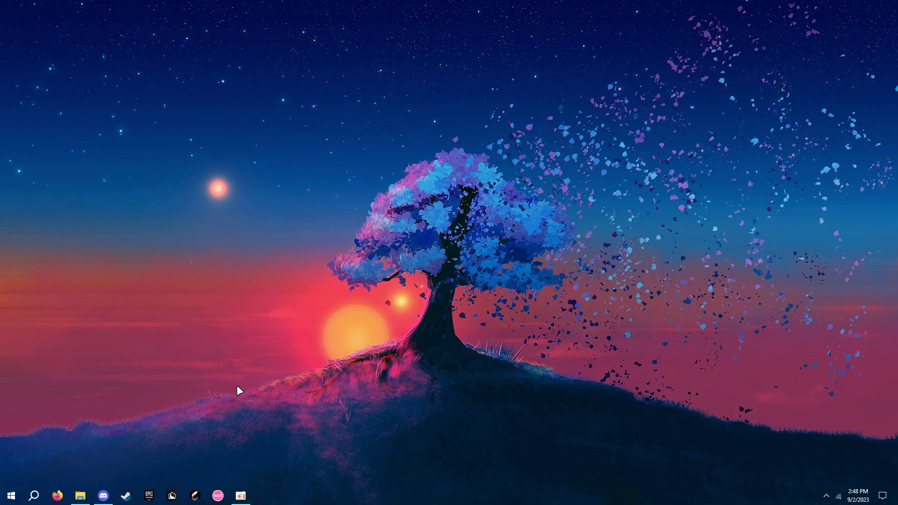
Search Windows for power, open the power plan settings, and review the preferred and additional plans.
left_click(33, 496)
type("powert")
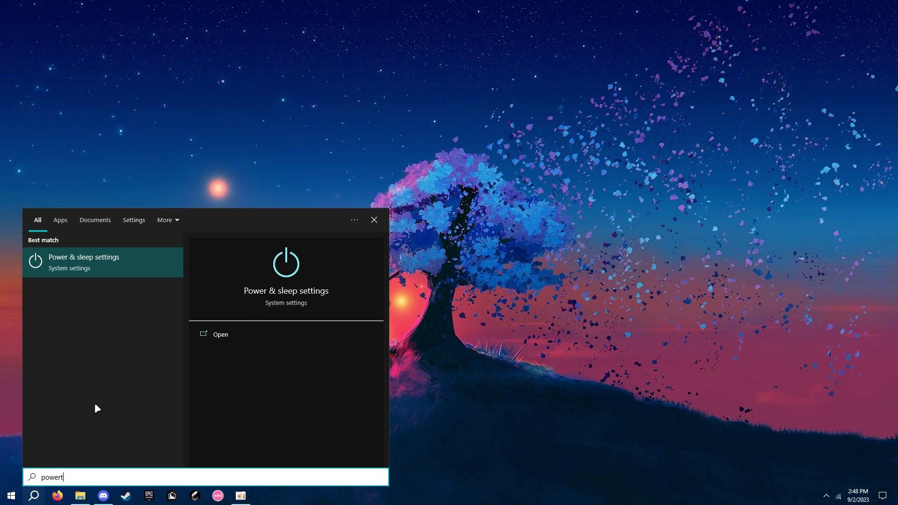
key("BackSpace")
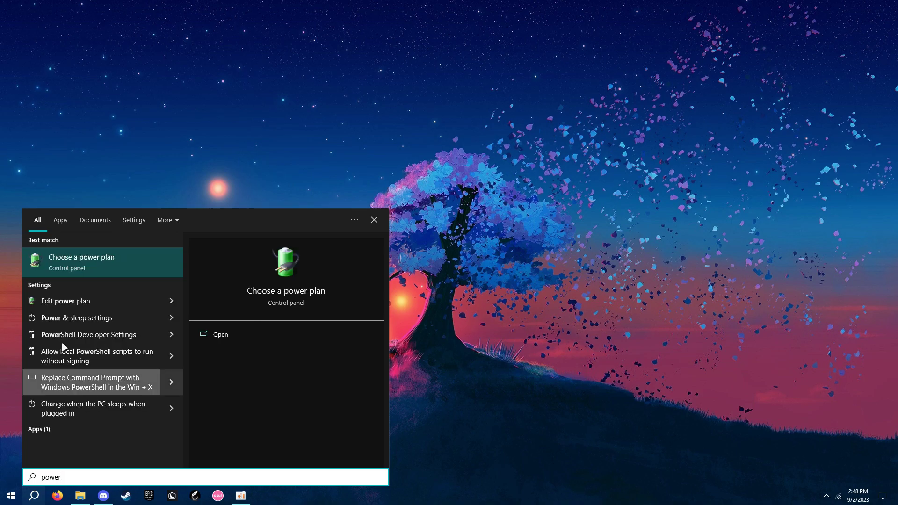
left_click(81, 262)
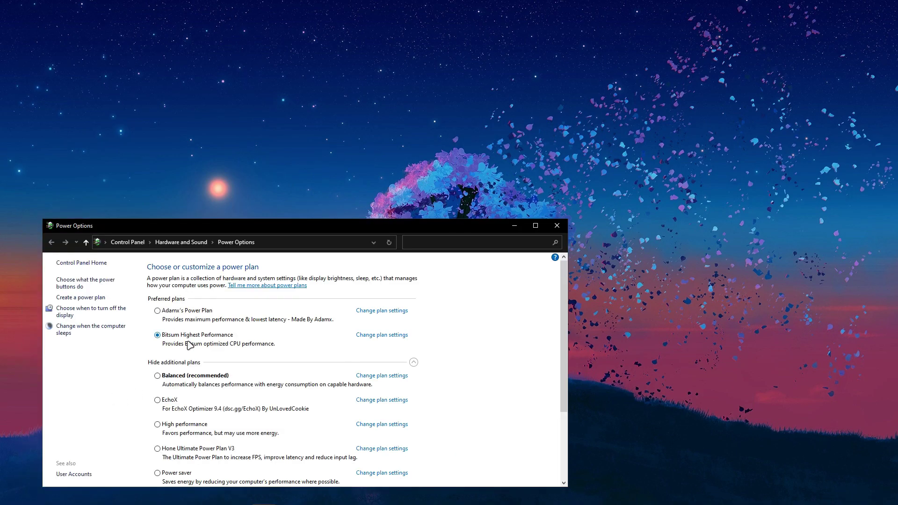
scroll(190, 339, "down", 4)
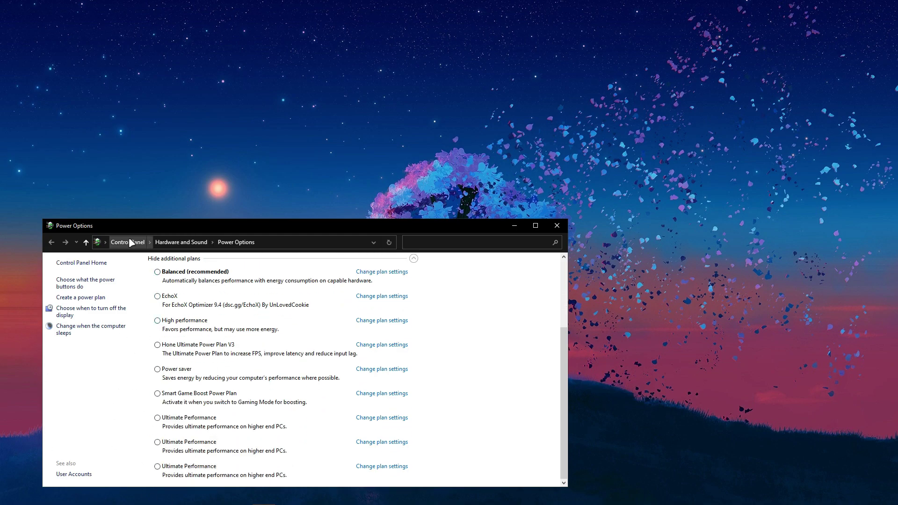
scroll(314, 275, "up", 4)
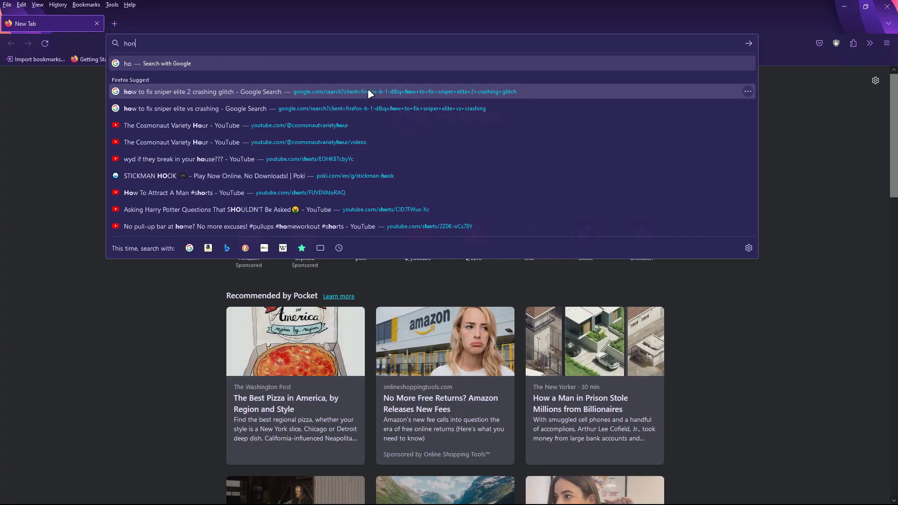
Search the web in Firefox for hone download and open the hone.gg download page.
type("e down;")
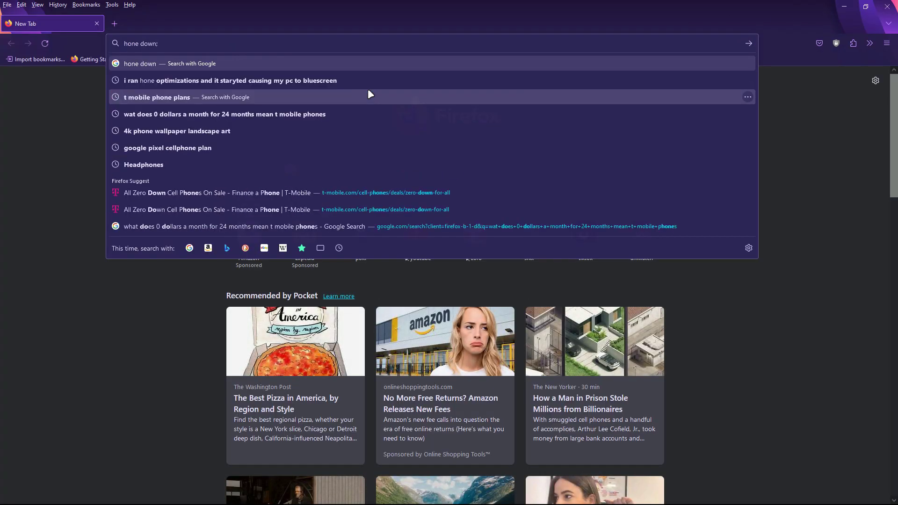
key("BackSpace")
type("load")
key("Return")
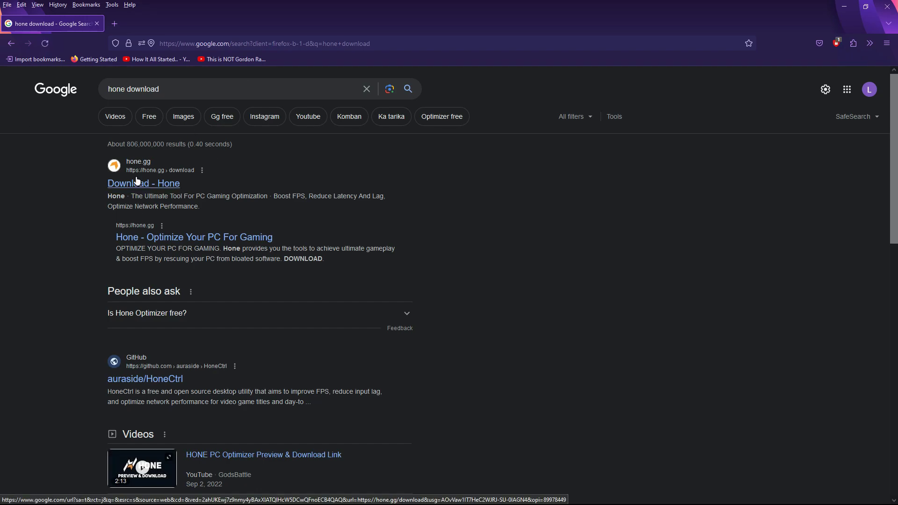
left_click(138, 182)
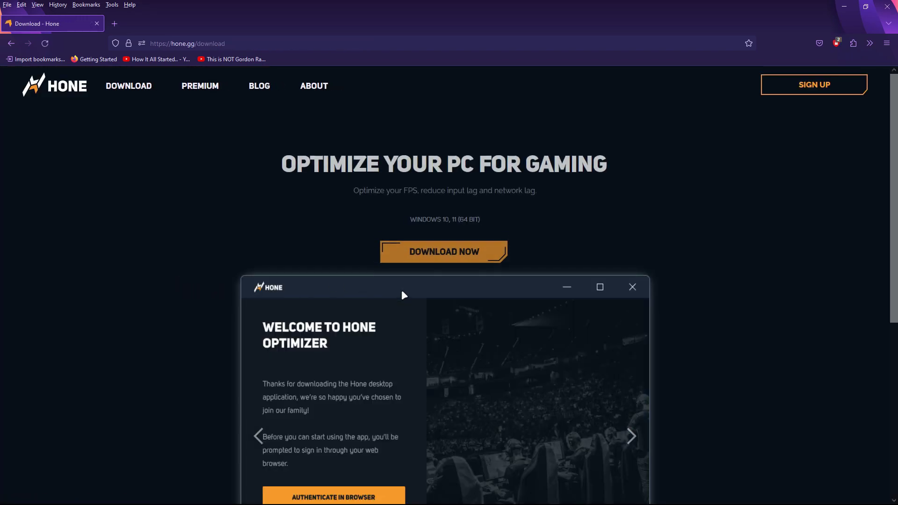
Download the Hone installer for Windows and show the file in the Downloads folder.
scroll(402, 291, "down", 1)
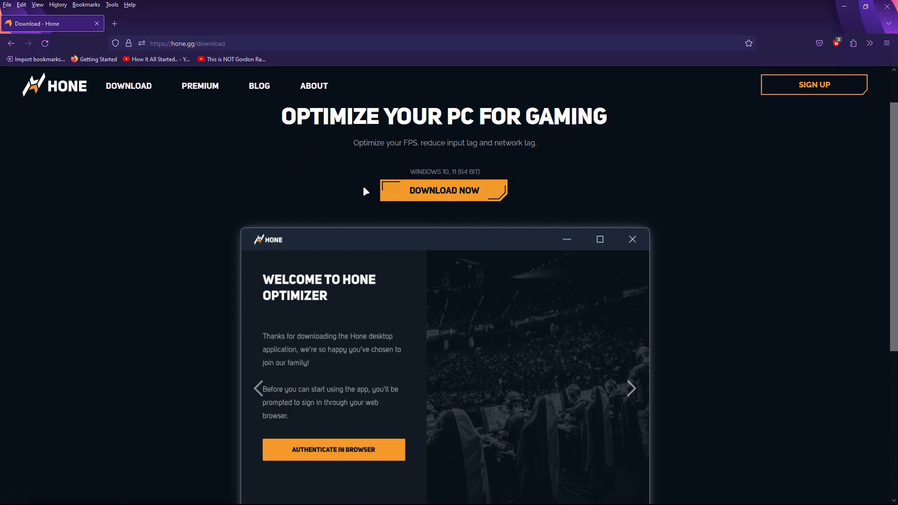
left_click(444, 192)
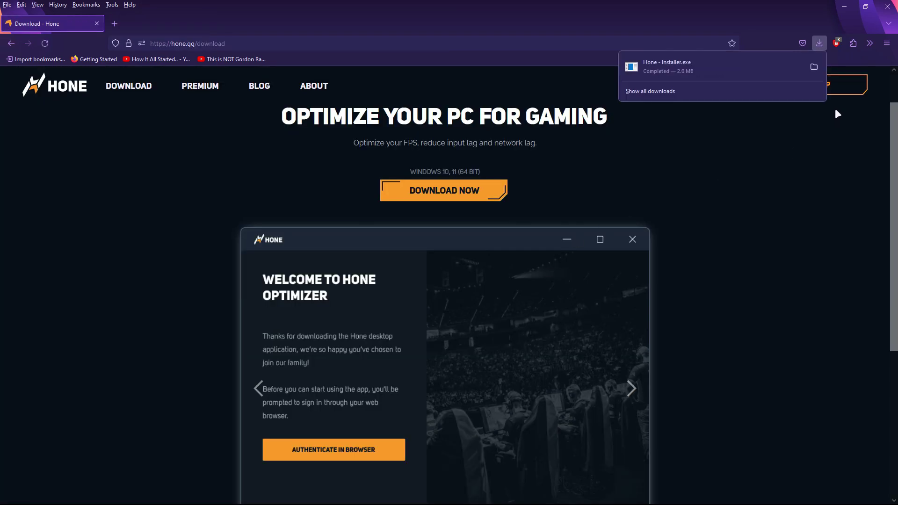
left_click(815, 66)
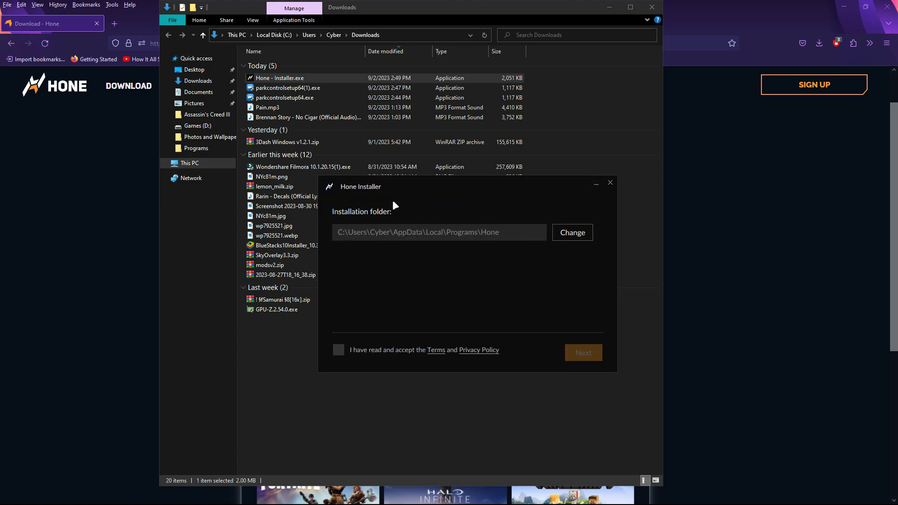
Close the Hone installer and review the Optimize AMD Graphics and Optimize Windows Device Affinities tweaks in Hone.
left_click(610, 188)
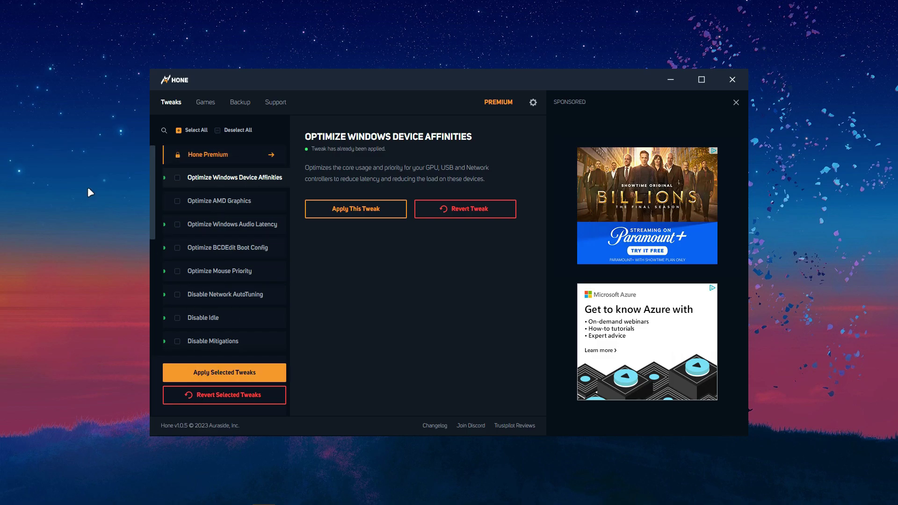
left_click(165, 209)
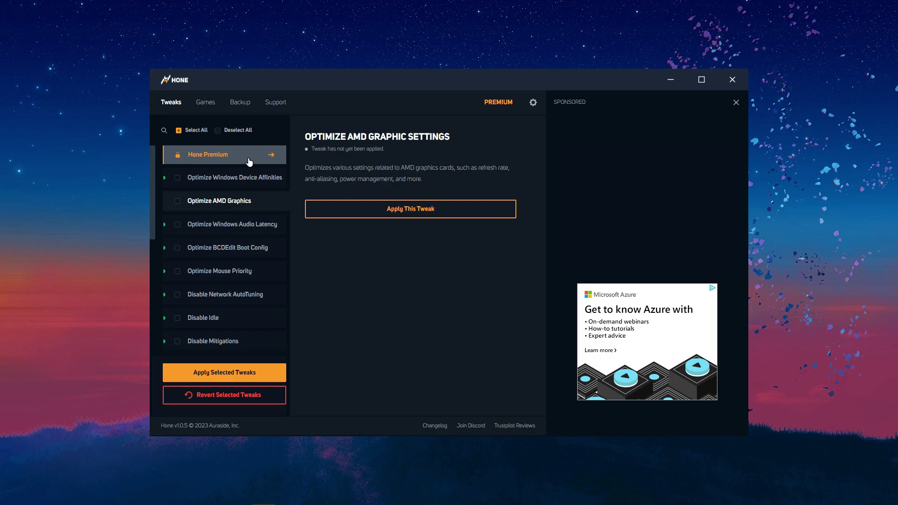
left_click(220, 176)
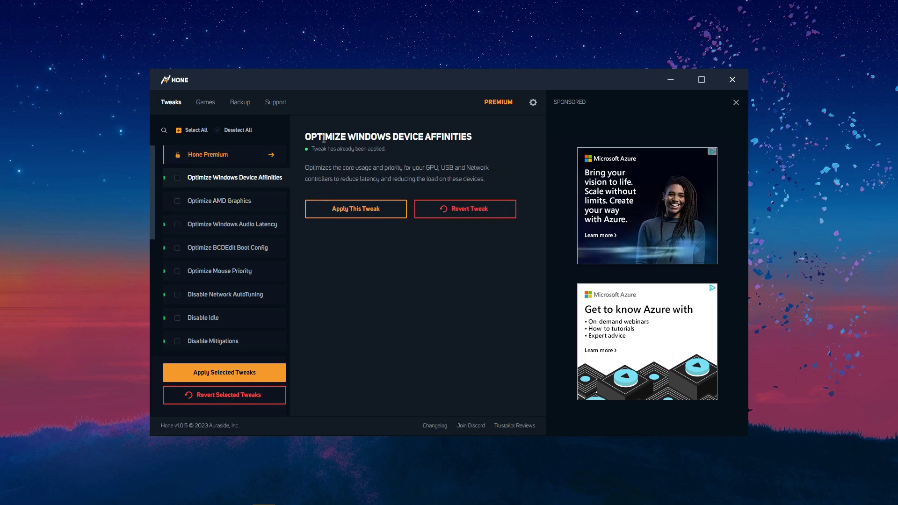
left_click_drag(324, 139, 493, 135)
left_click(493, 134)
Look through the remaining Hone tweaks, including the Nvidia Tweaks group, and return to the start of the main list.
scroll(229, 243, "down", 5)
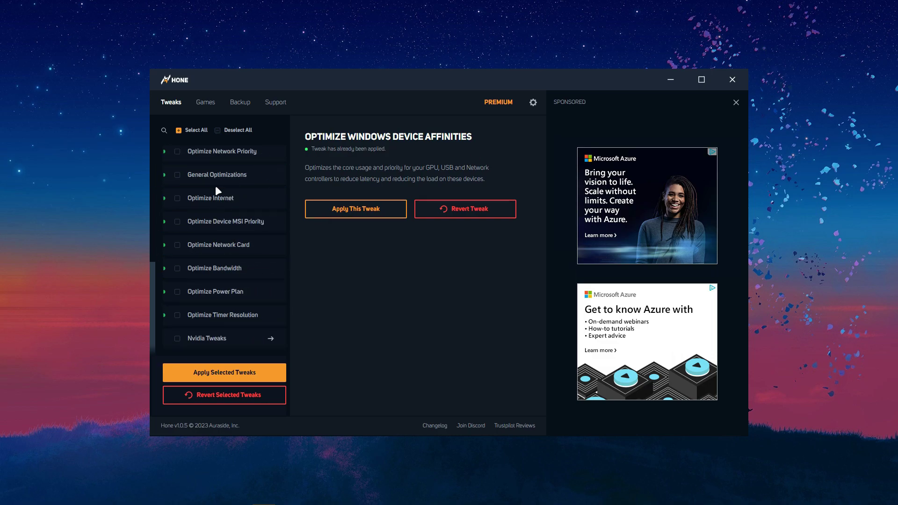
scroll(240, 344, "up", 2)
scroll(240, 344, "down", 2)
left_click(241, 339)
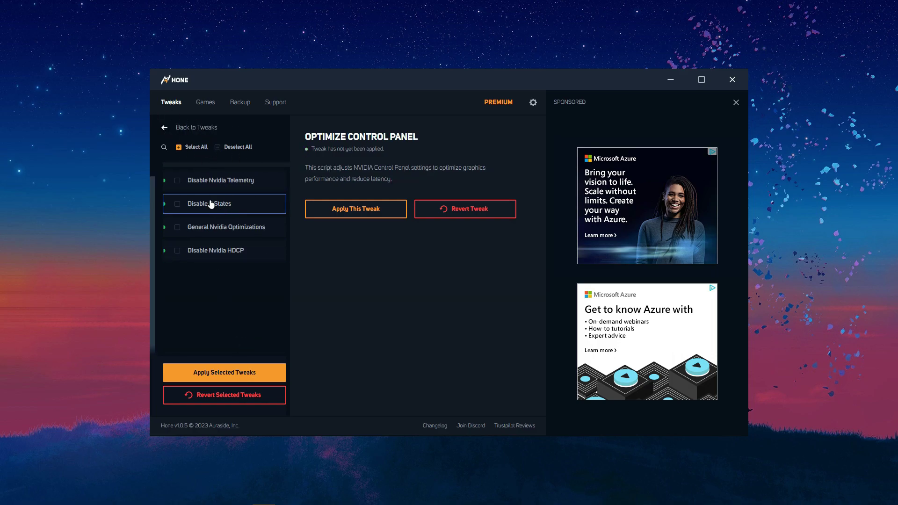
left_click(162, 127)
scroll(204, 276, "up", 5)
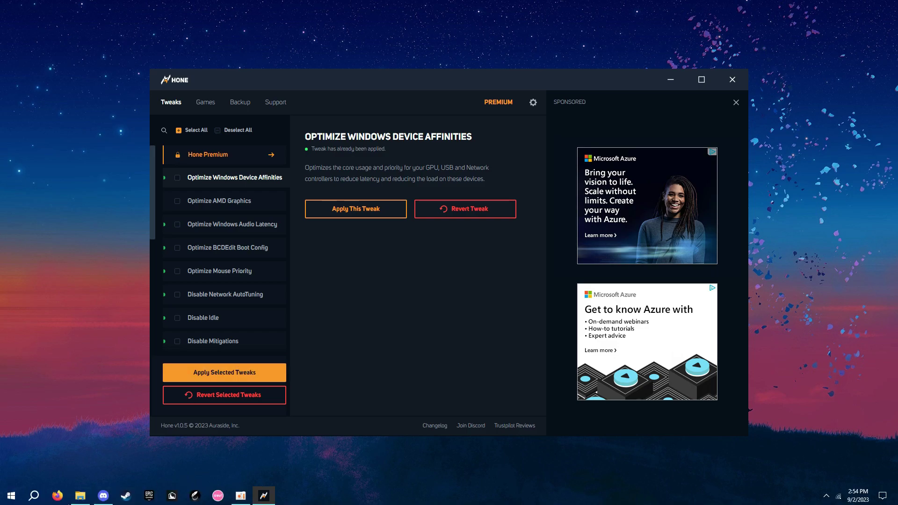
Search Windows for Task Manager, look up the graphics card model among its GPU performance details, and close it.
mouse_move(148, 501)
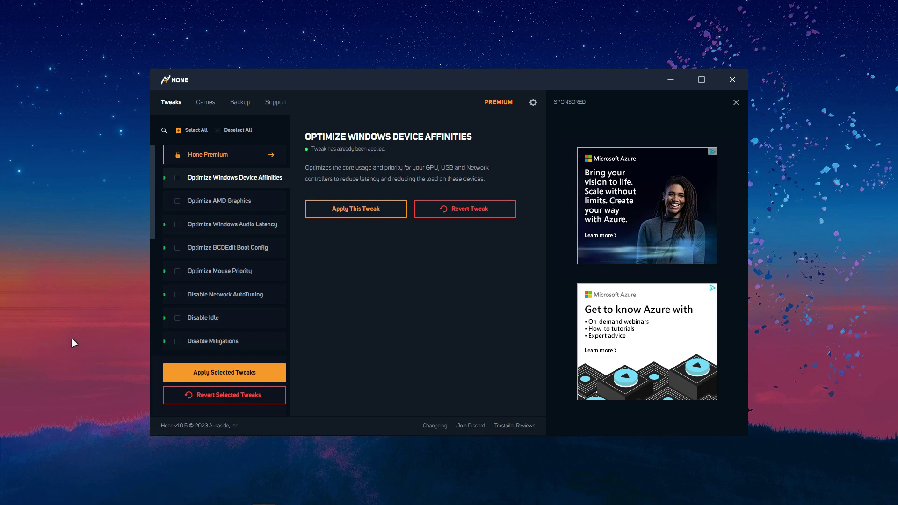
left_click(34, 496)
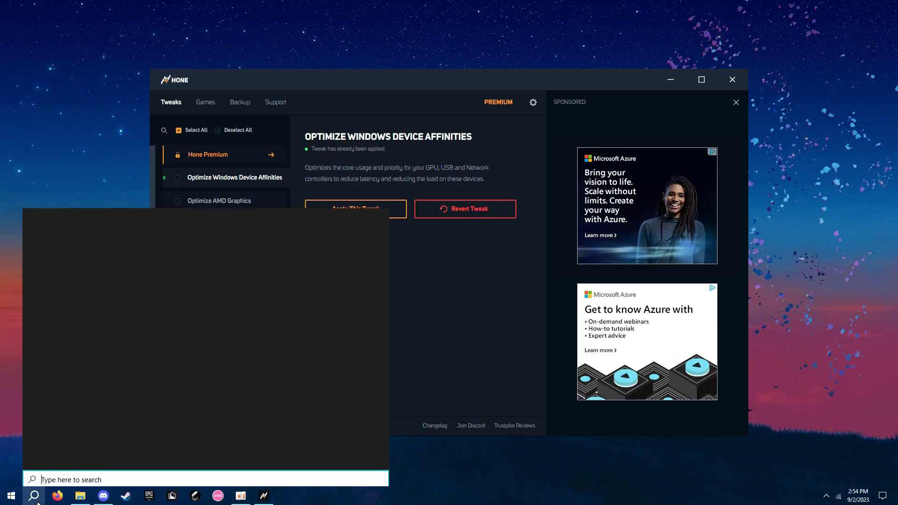
type("task ma")
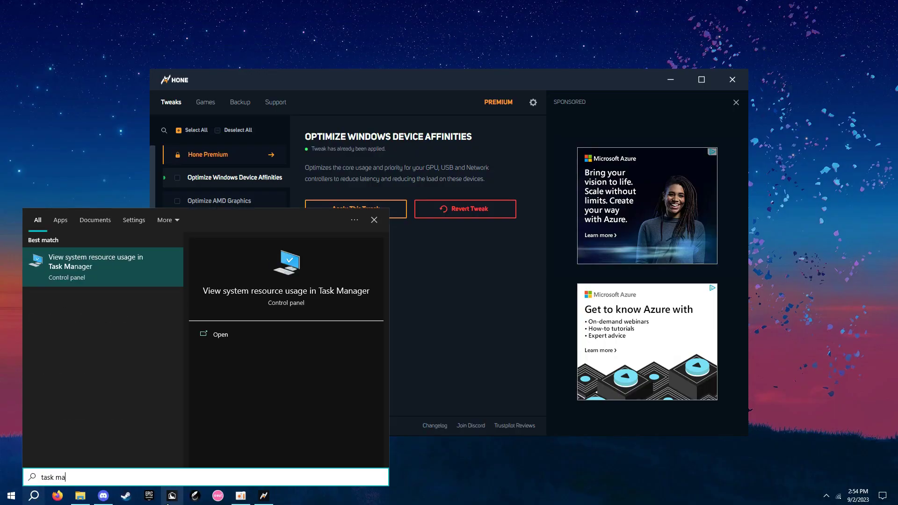
type("na")
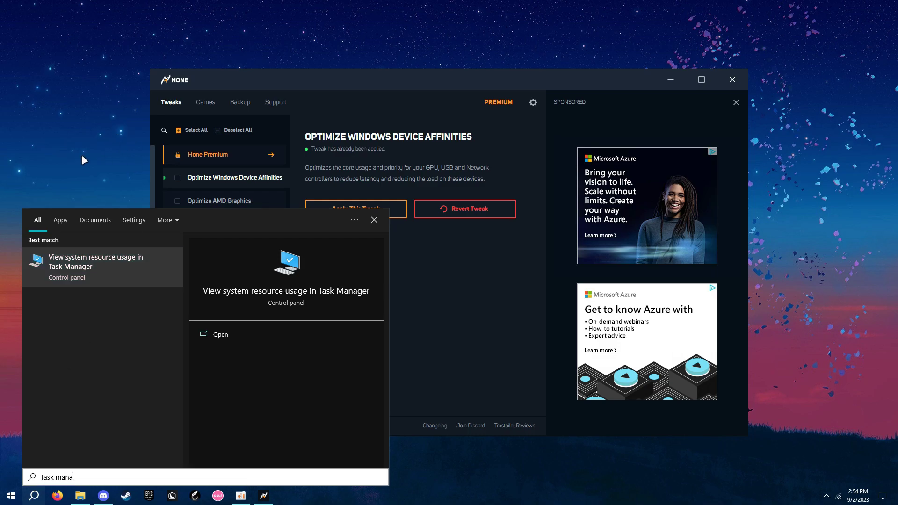
left_click(82, 156)
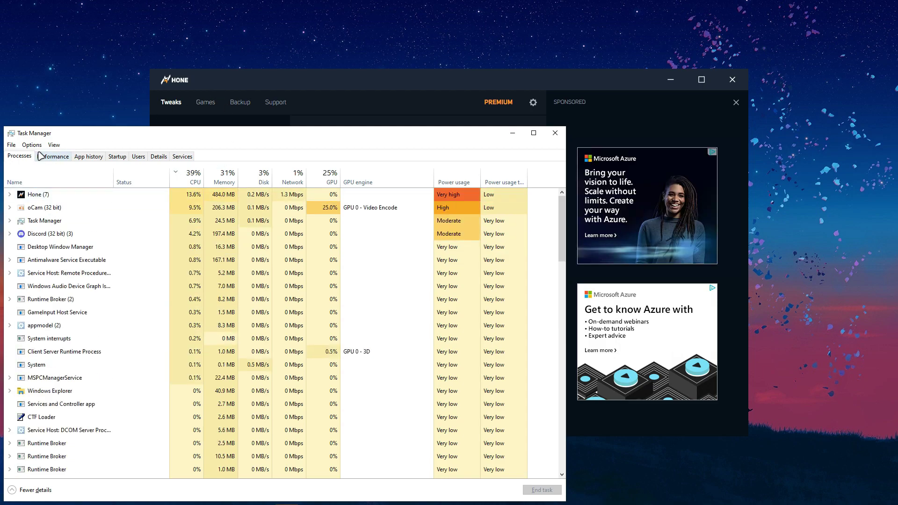
left_click(53, 156)
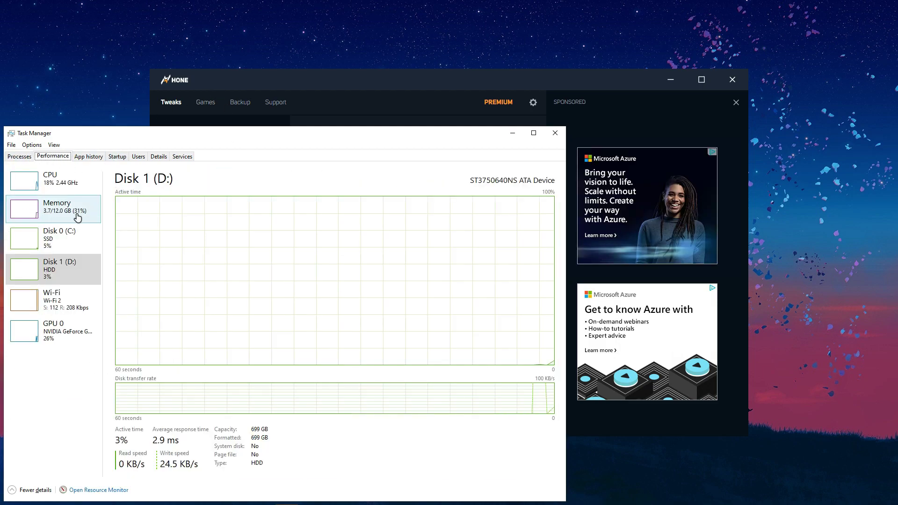
left_click(56, 330)
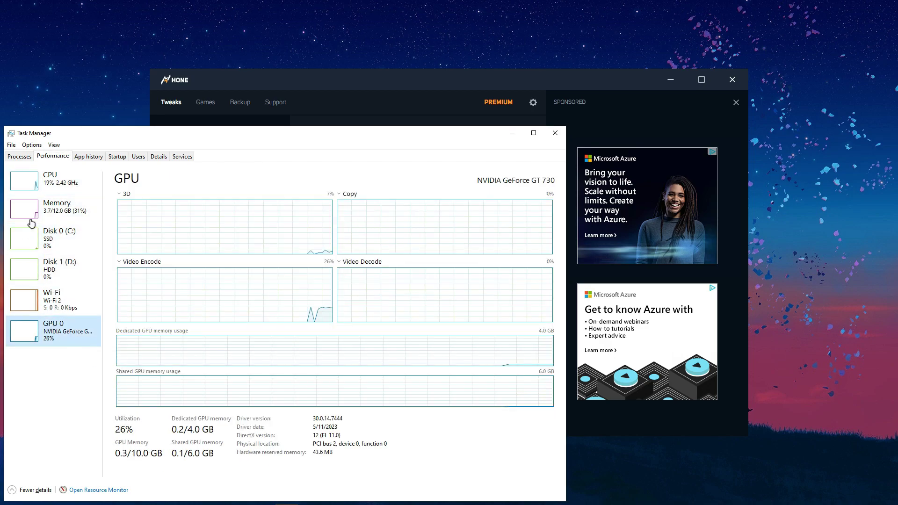
left_click(518, 181)
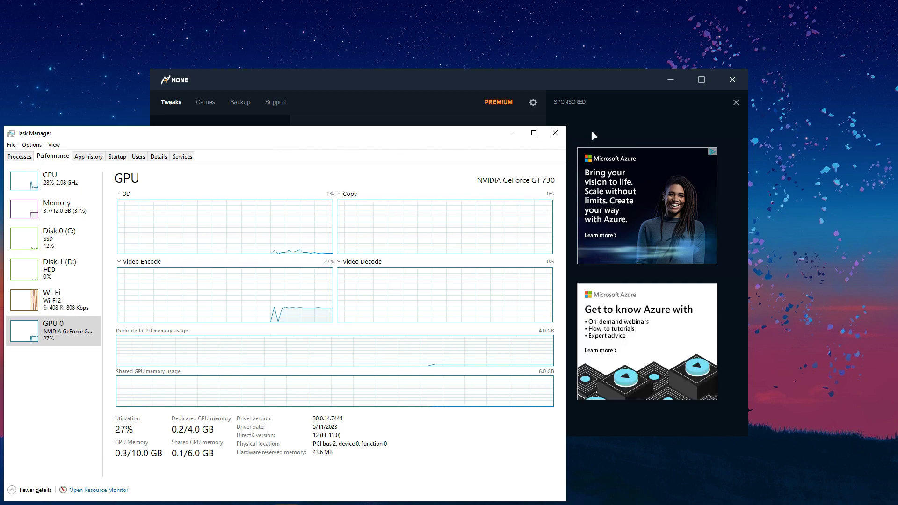
left_click(555, 133)
Compare Hone's AMD graphics tweak with its Windows device affinities tweak by viewing each description.
scroll(215, 337, "down", 5)
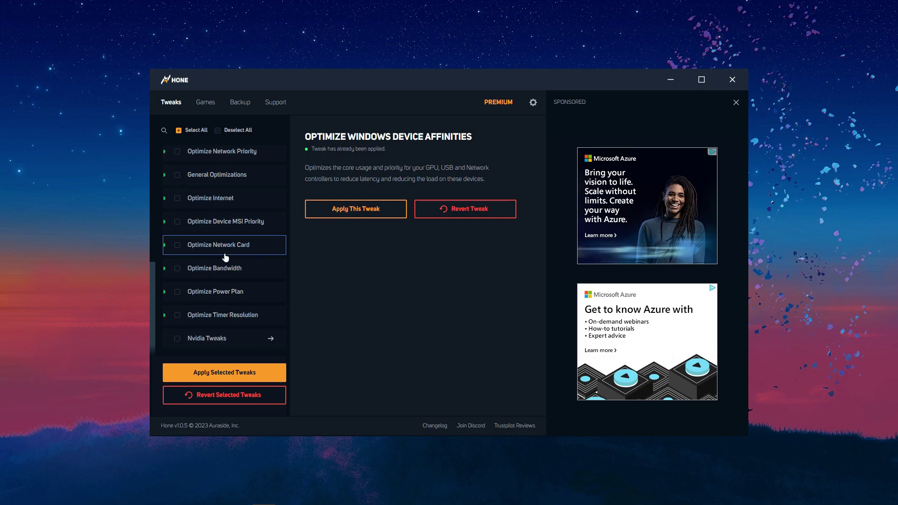
scroll(225, 258, "up", 5)
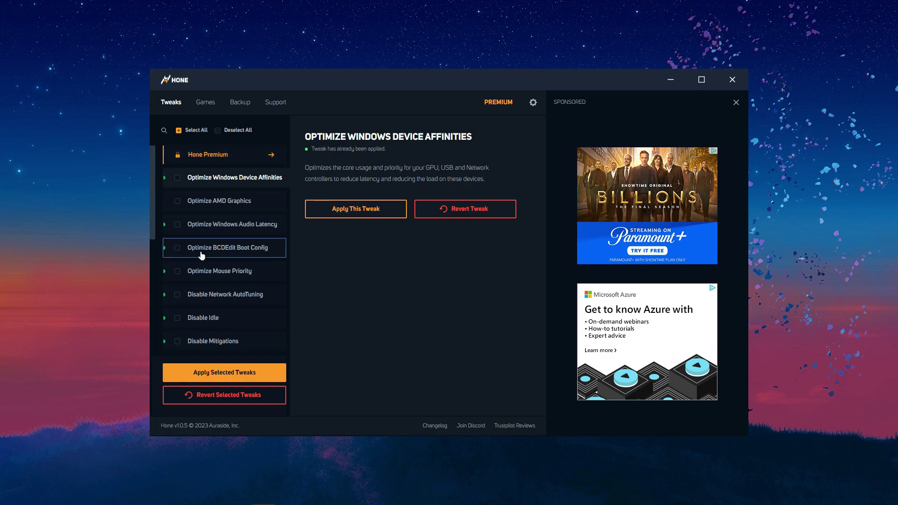
left_click(188, 202)
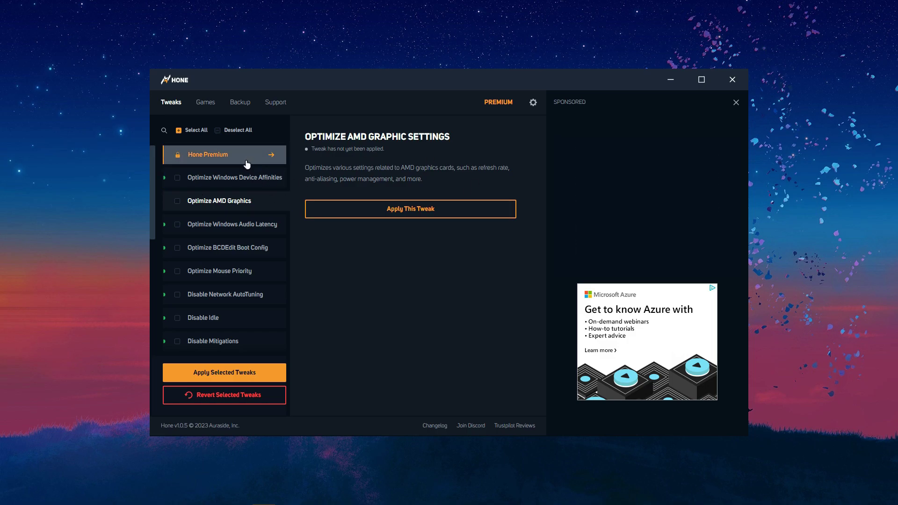
left_click(229, 178)
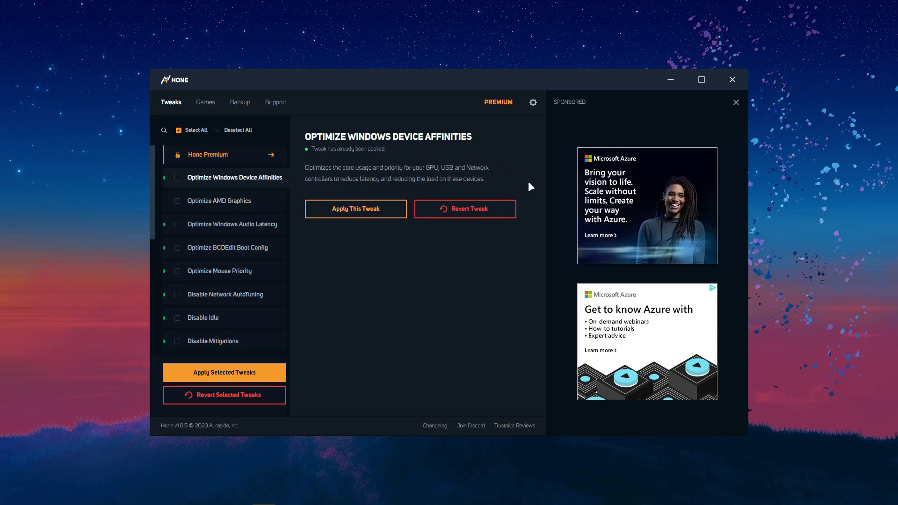
left_click_drag(321, 137, 473, 151)
left_click(473, 151)
Open the Nvidia Tweaks group, look over its entries, and go back to the main tweak list.
scroll(237, 235, "down", 5)
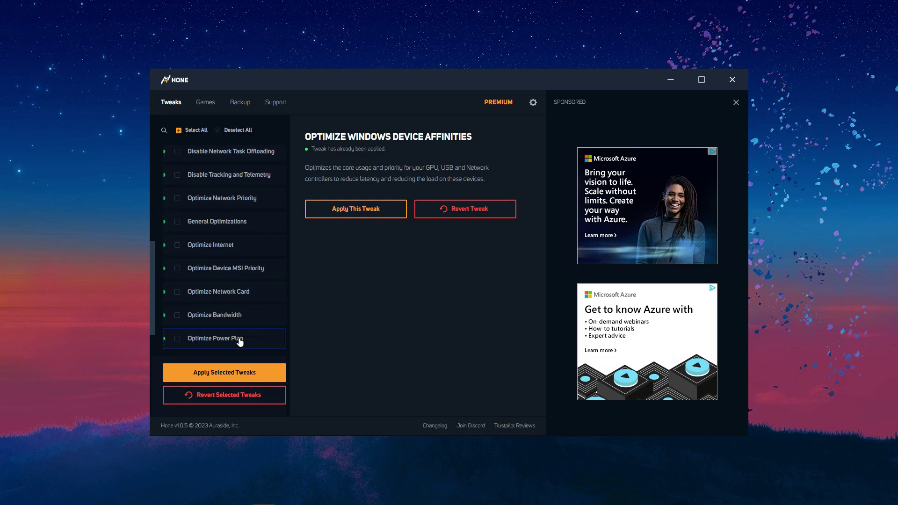
left_click(240, 337)
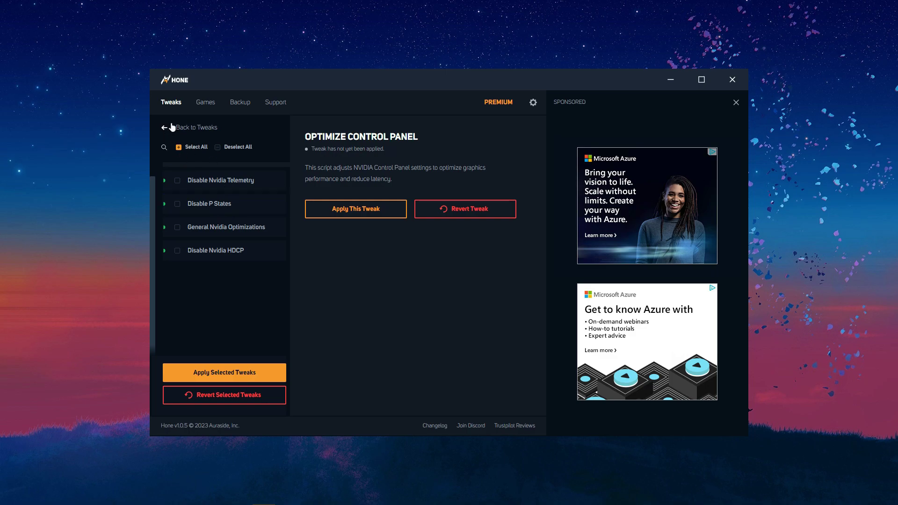
left_click(163, 130)
scroll(217, 280, "up", 5)
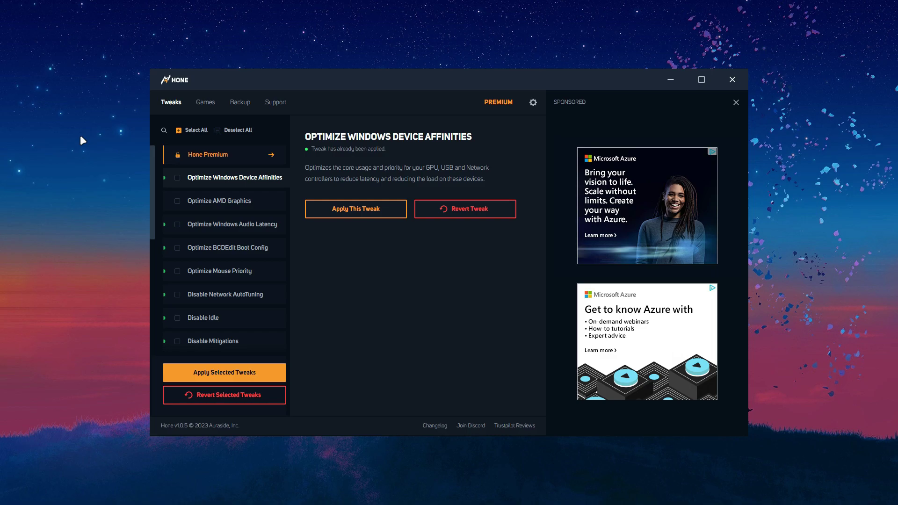
Check the installed GPU model in Task Manager's performance details and return to Hone's tweak list.
key("ctrl+shift+Escape")
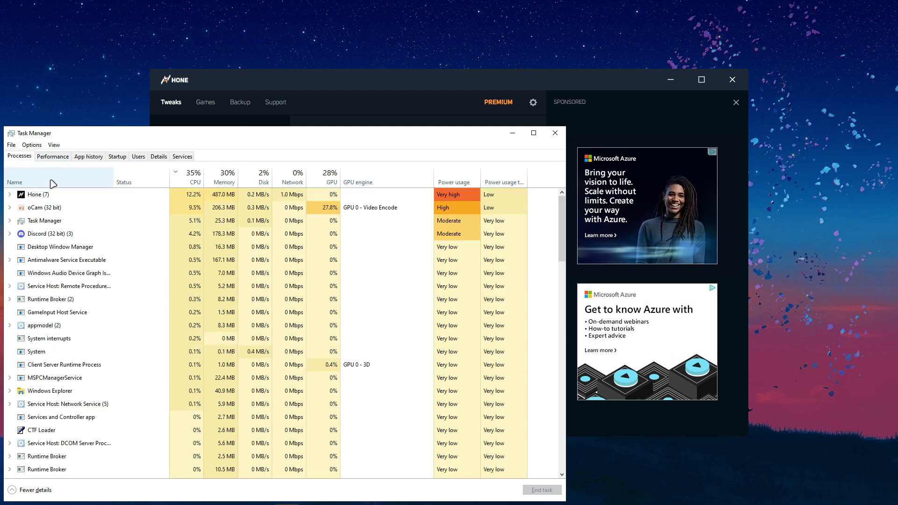
left_click(55, 157)
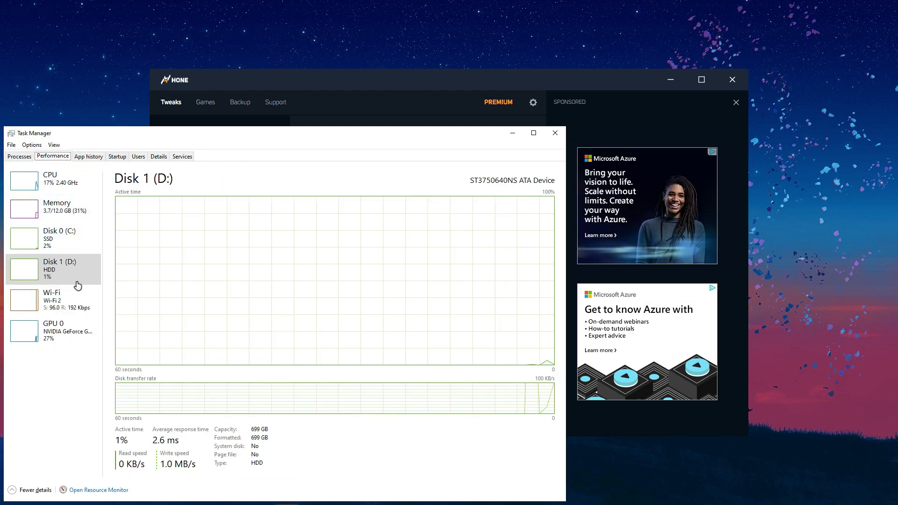
left_click(52, 330)
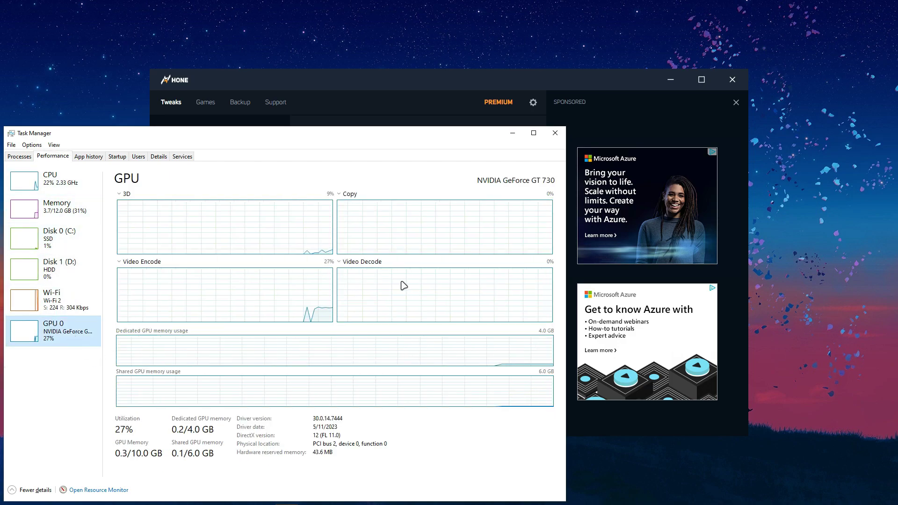
left_click(527, 187)
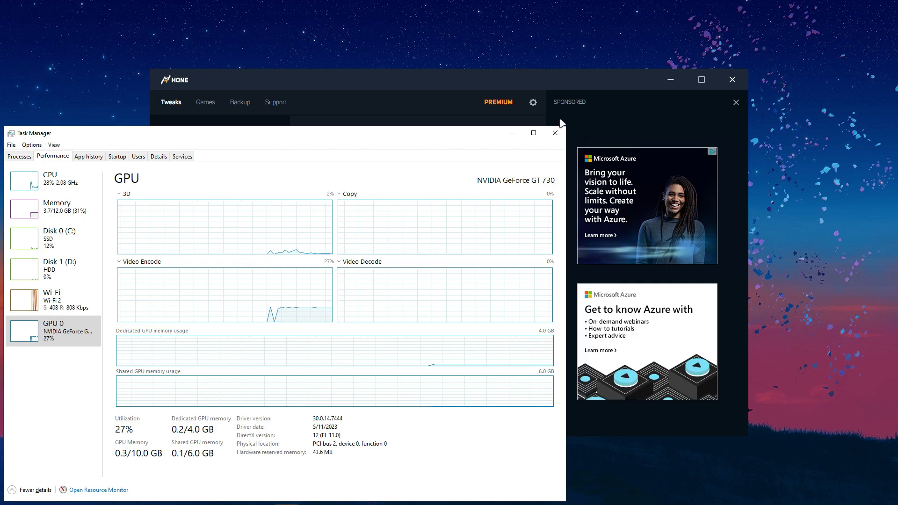
left_click(555, 133)
scroll(187, 325, "down", 10)
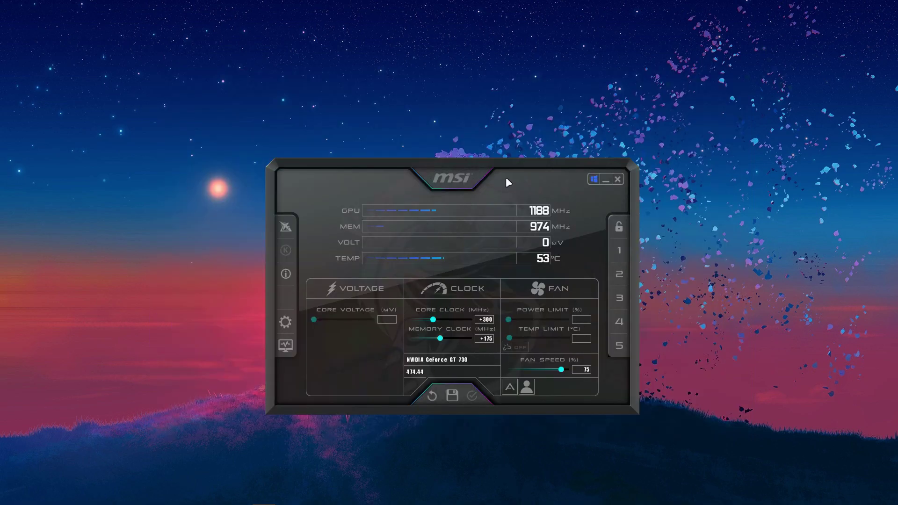
left_click_drag(507, 179, 478, 141)
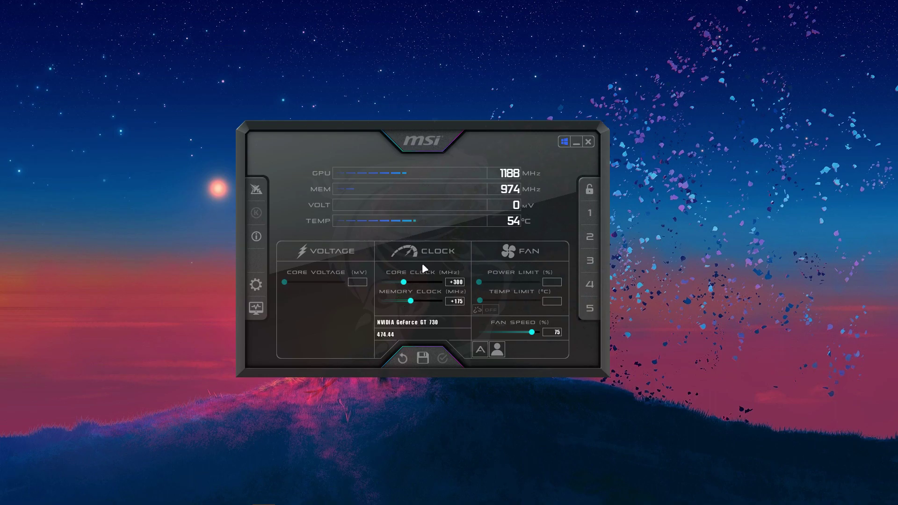
left_click_drag(454, 134, 497, 99)
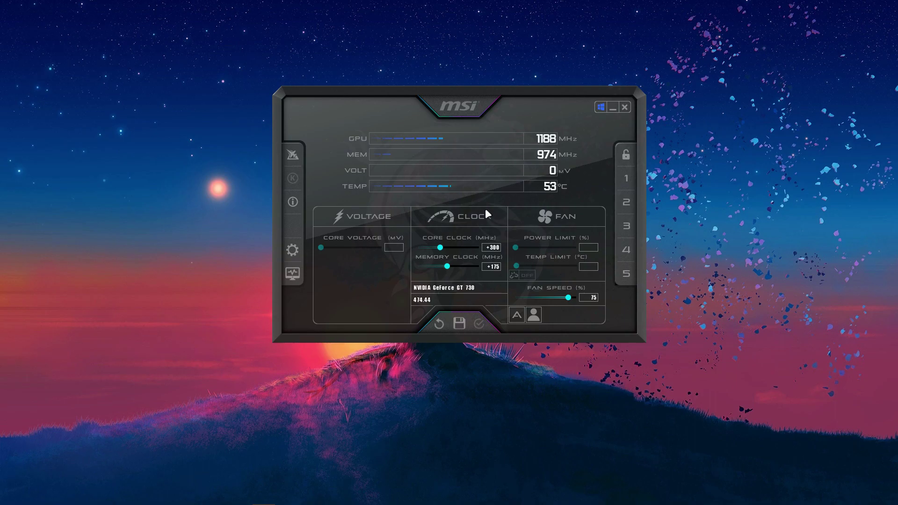
left_click_drag(573, 124, 439, 173)
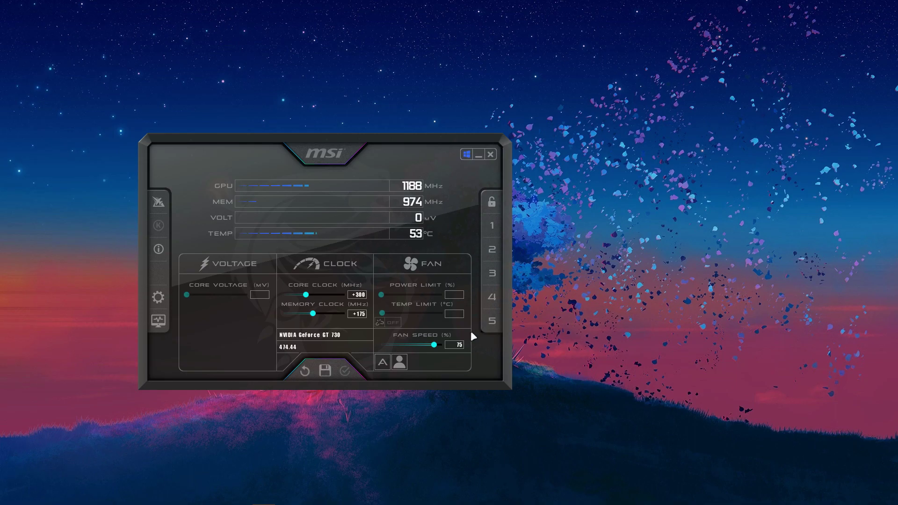
Switch from MSI Afterburner to Task Manager, check the exact graphics card model to overclock, and close it.
key("ctrl+shift+Escape")
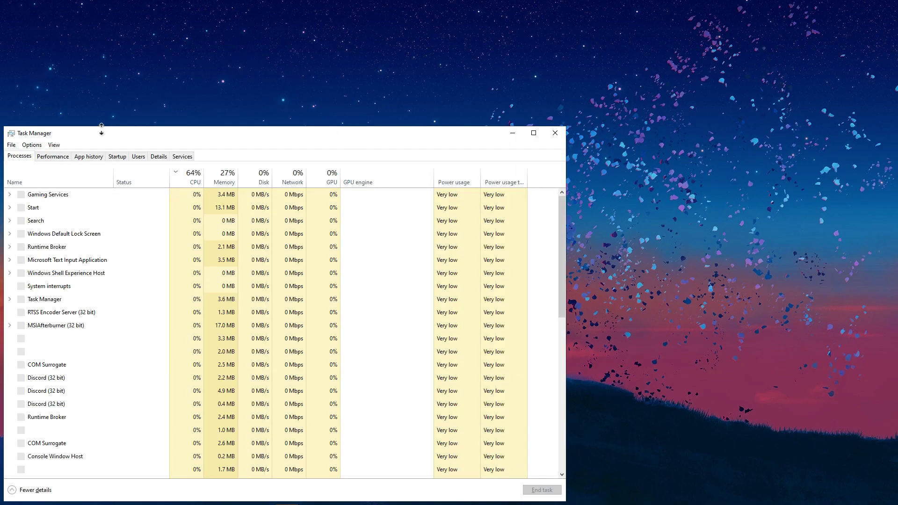
left_click(60, 157)
left_click(68, 345)
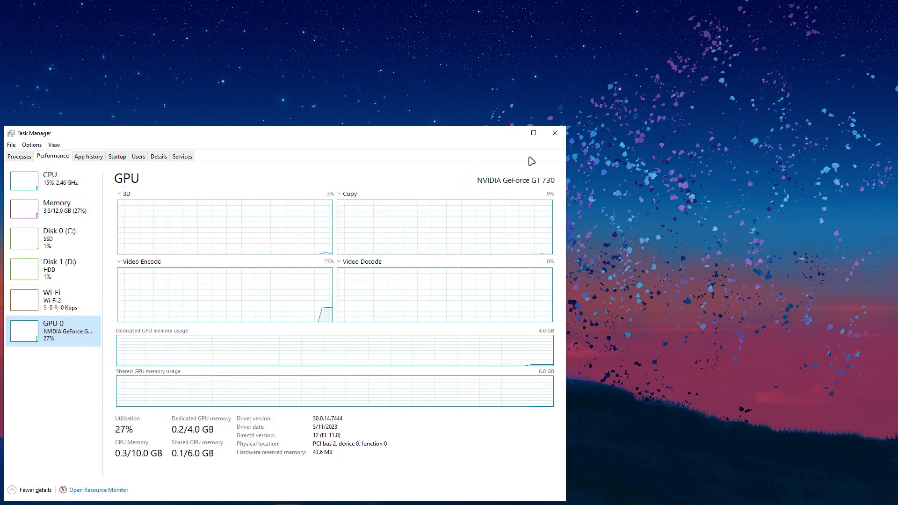
left_click(556, 133)
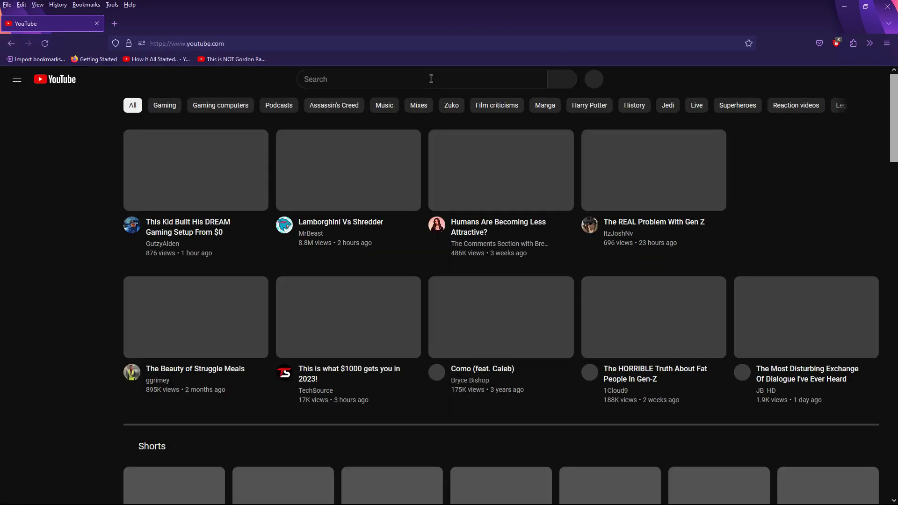
Search YouTube for "gt 730 overclock".
left_click(431, 78)
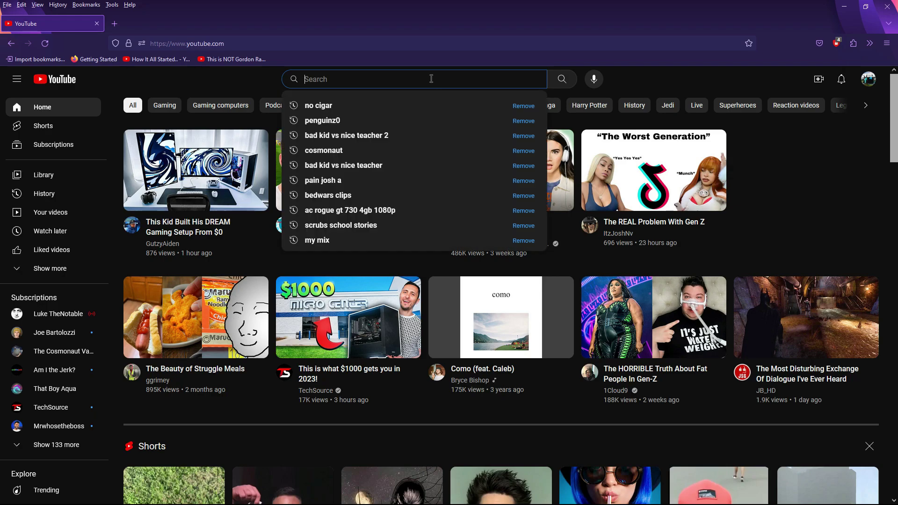
type("gt 7")
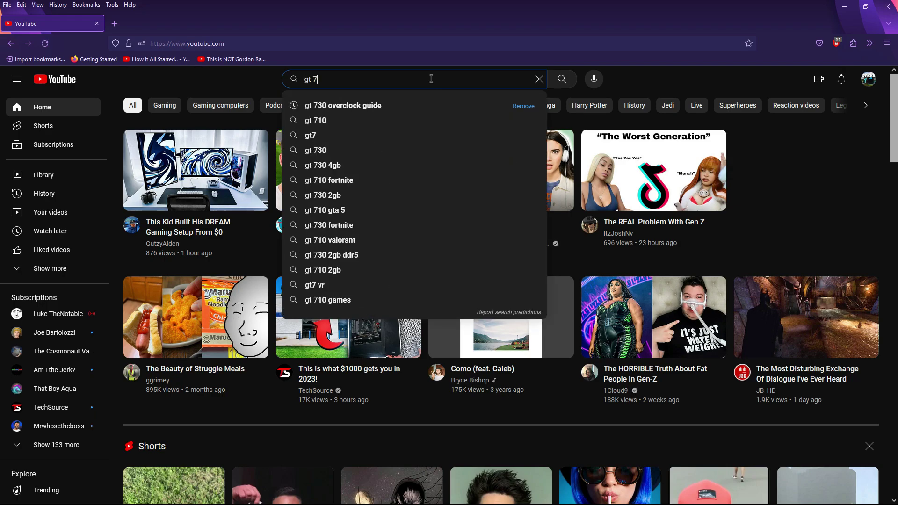
type("30 over")
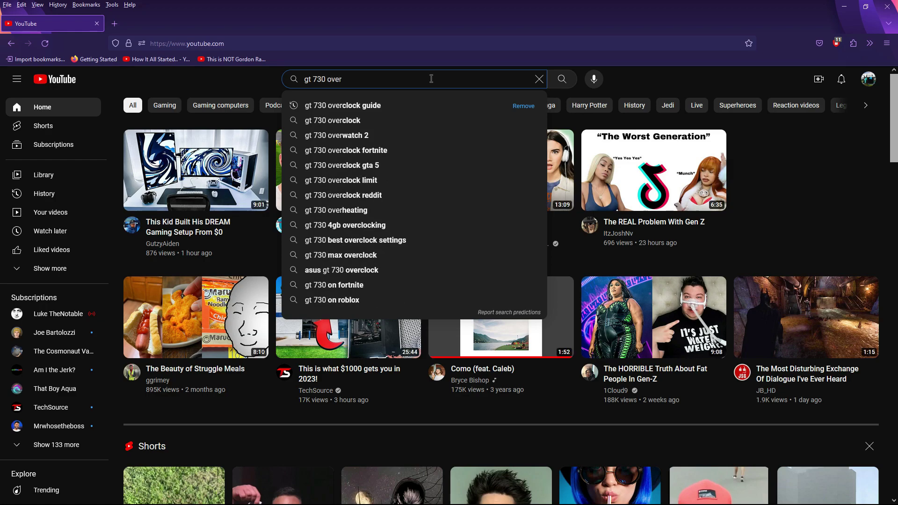
type("clock")
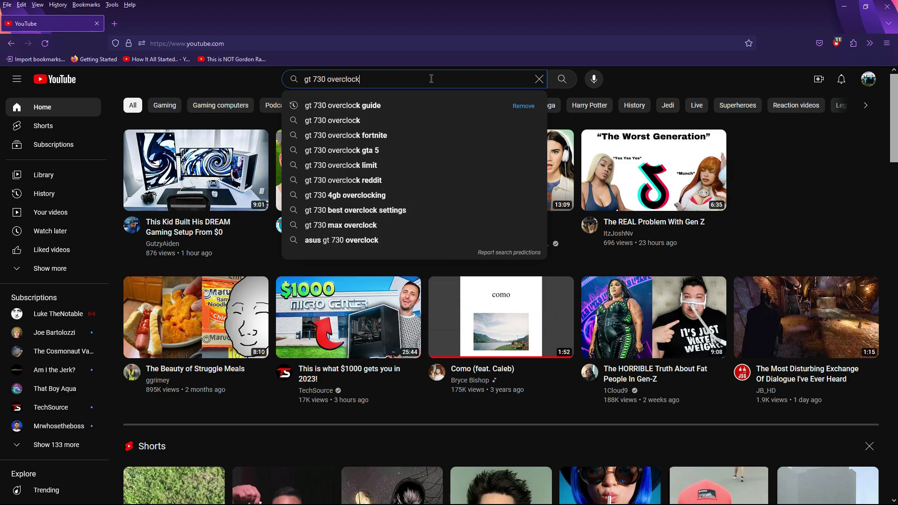
key("Return")
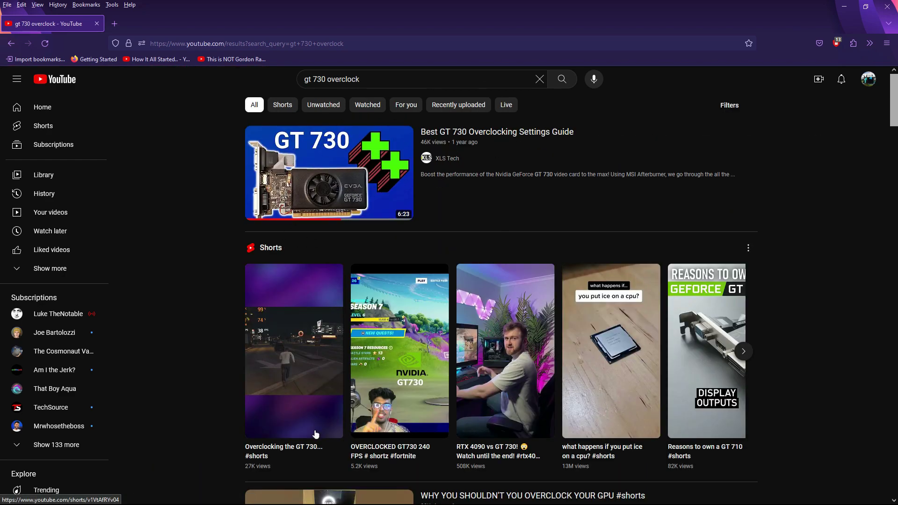
Check the graphics card model again in Task Manager's GPU performance details and close Task Manager.
key("ctrl+shift+Escape")
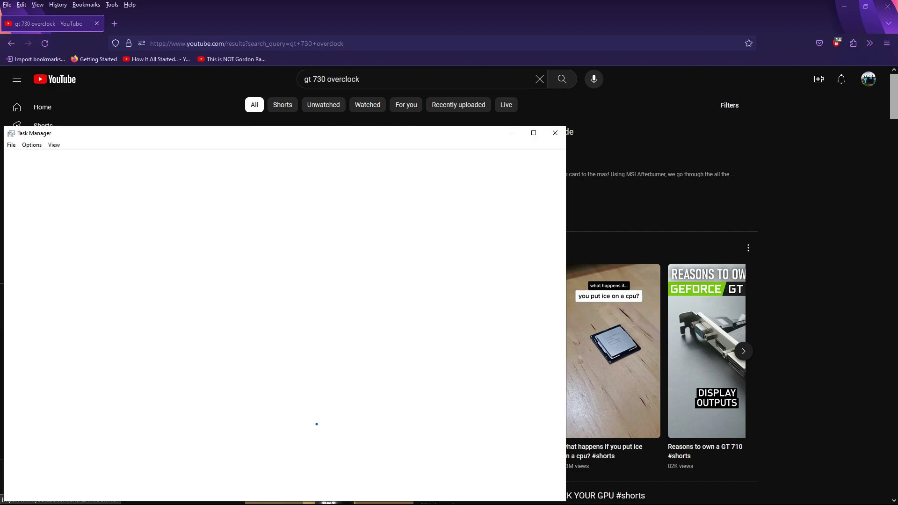
left_click(81, 330)
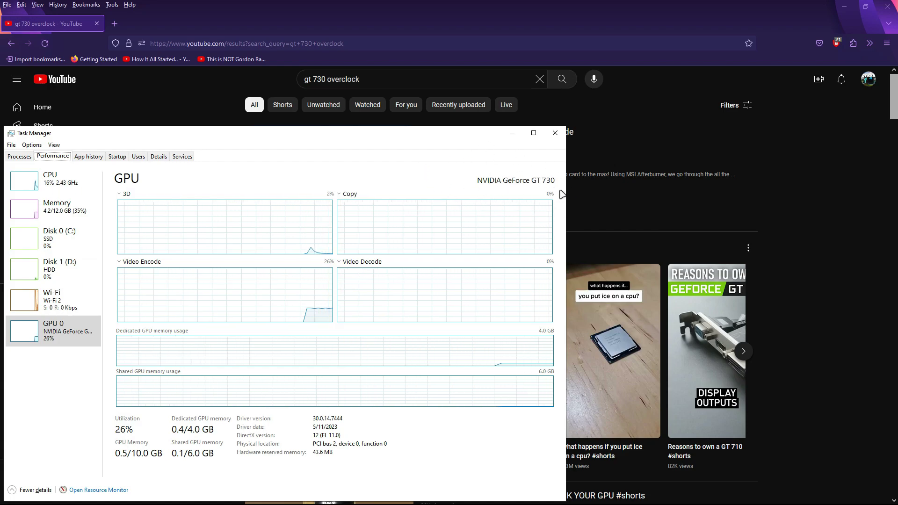
left_click(555, 133)
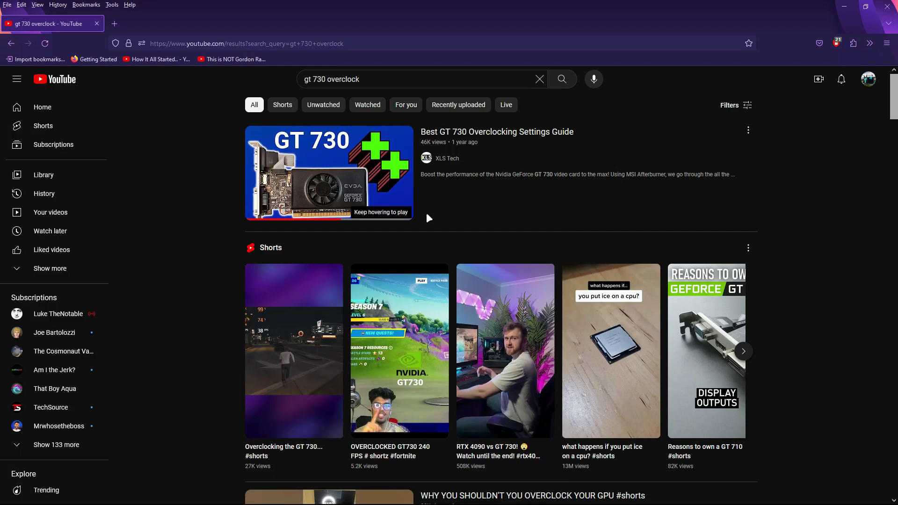
Preview the "Best GT 730 Overclocking Settings Guide" video in the results, look over the list, and close the browser.
mouse_move(372, 180)
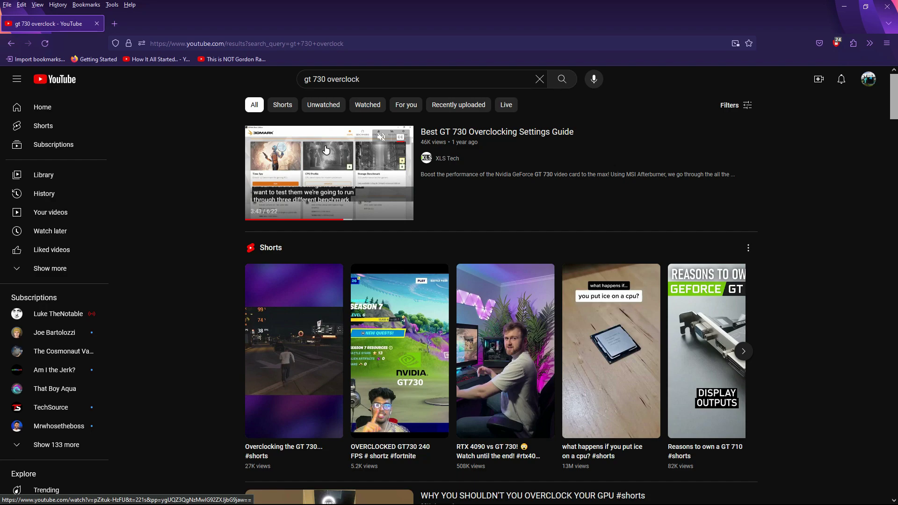
scroll(332, 148, "down", 3)
scroll(204, 177, "up", 3)
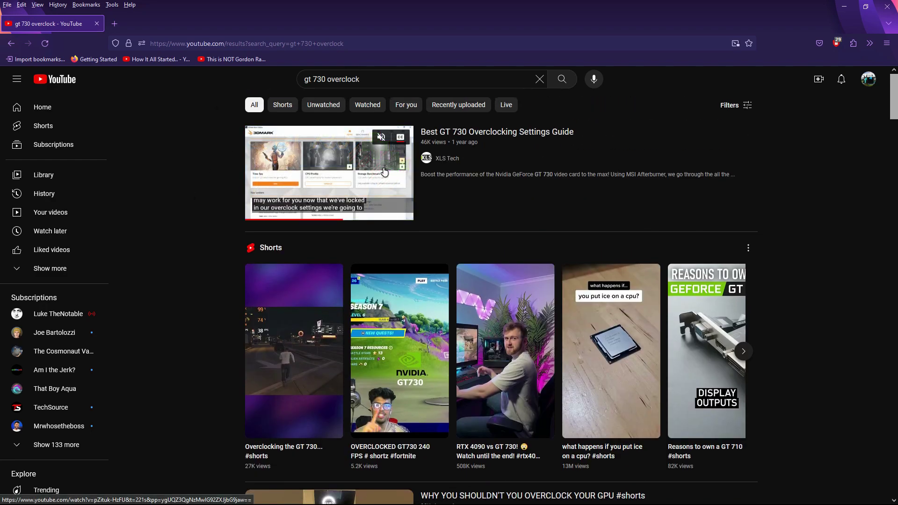
left_click(888, 6)
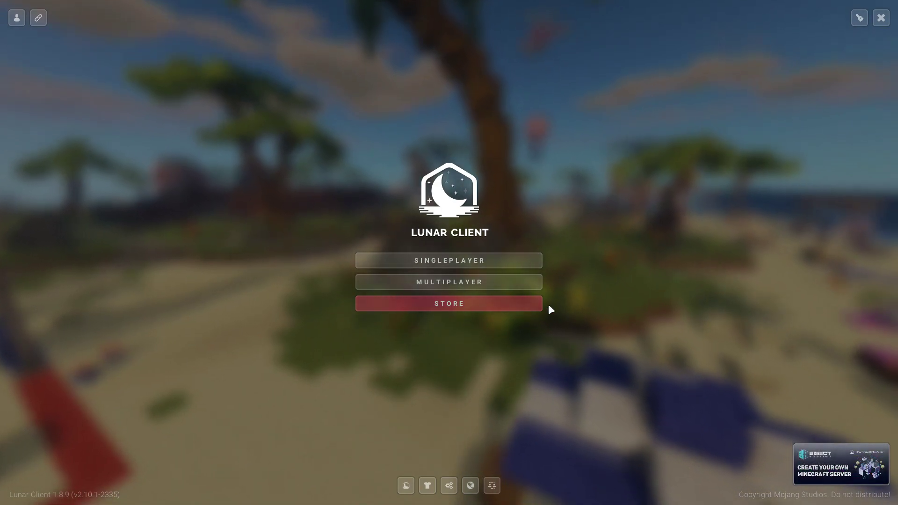
Open Lunar Client's video settings, review the lighting and render distance options, and raise Brightness to Bright.
left_click(449, 484)
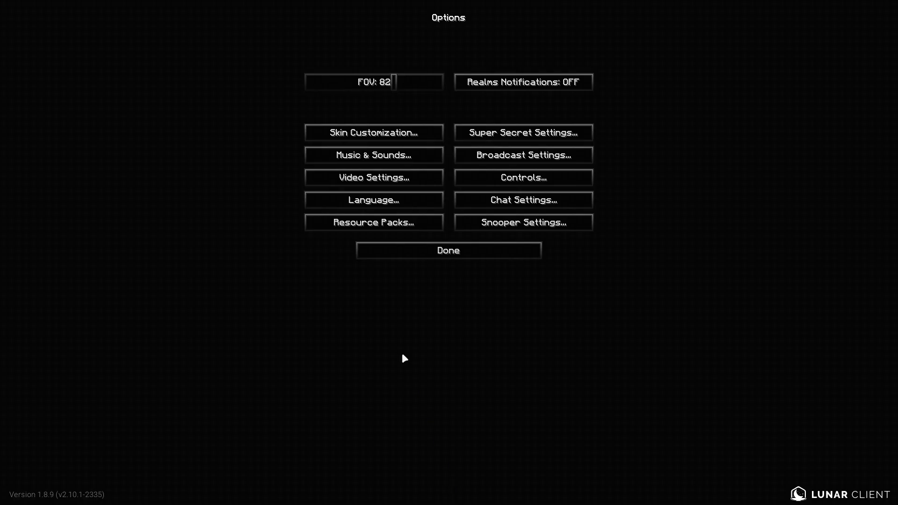
left_click(374, 177)
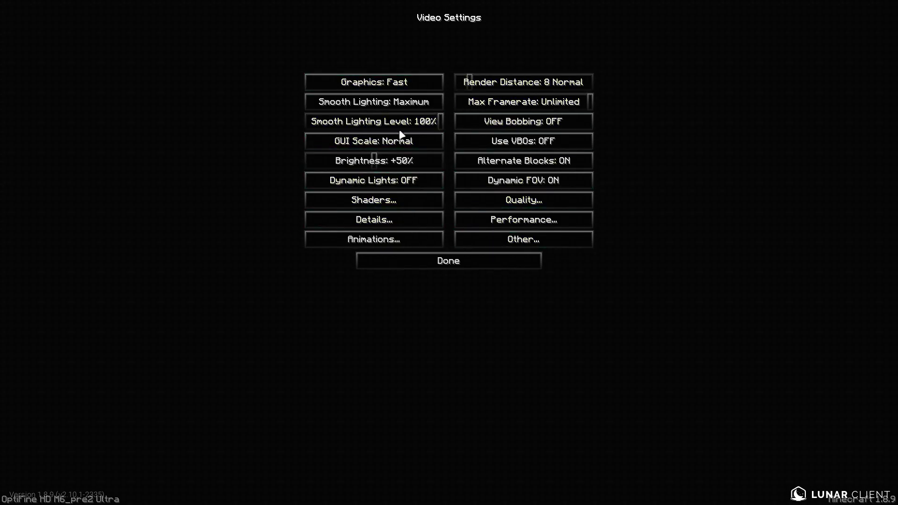
mouse_move(416, 117)
mouse_move(515, 83)
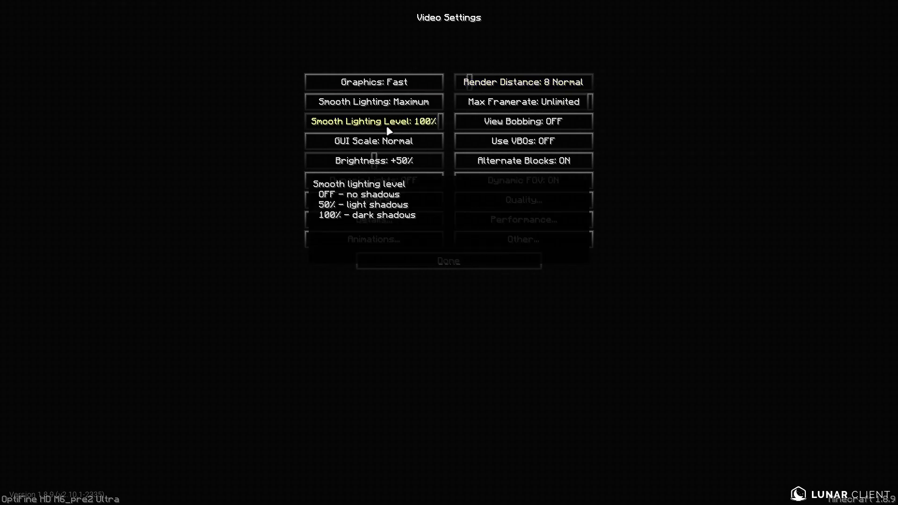
mouse_move(412, 136)
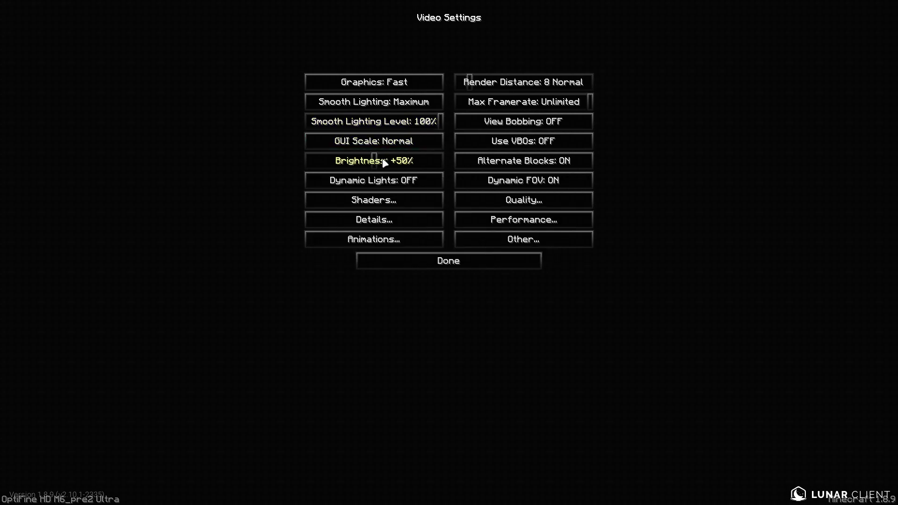
left_click_drag(427, 155, 457, 165)
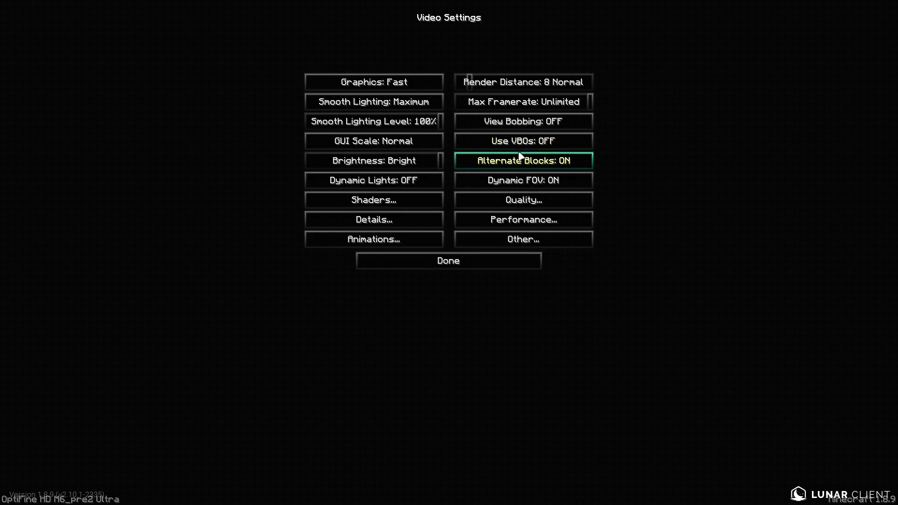
mouse_move(520, 148)
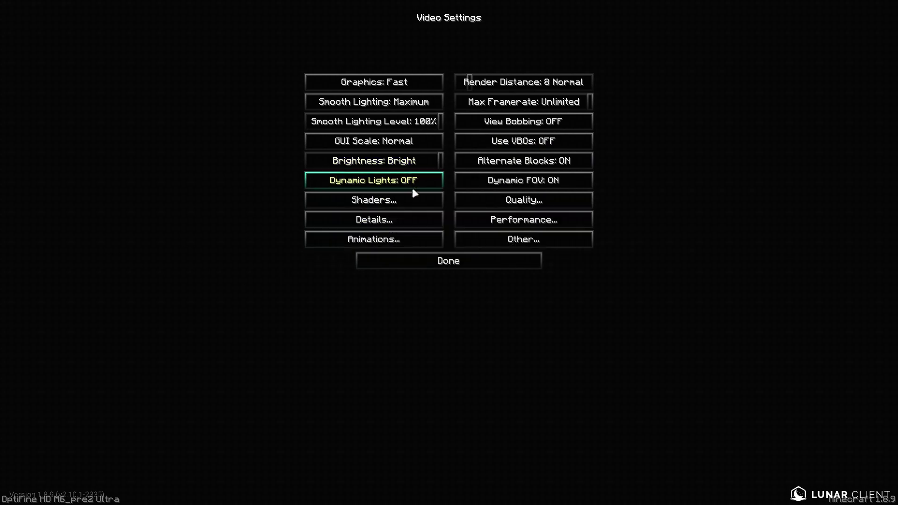
Open the detail settings and cycle the Trees option through its choices, ending on Smart.
left_click(372, 218)
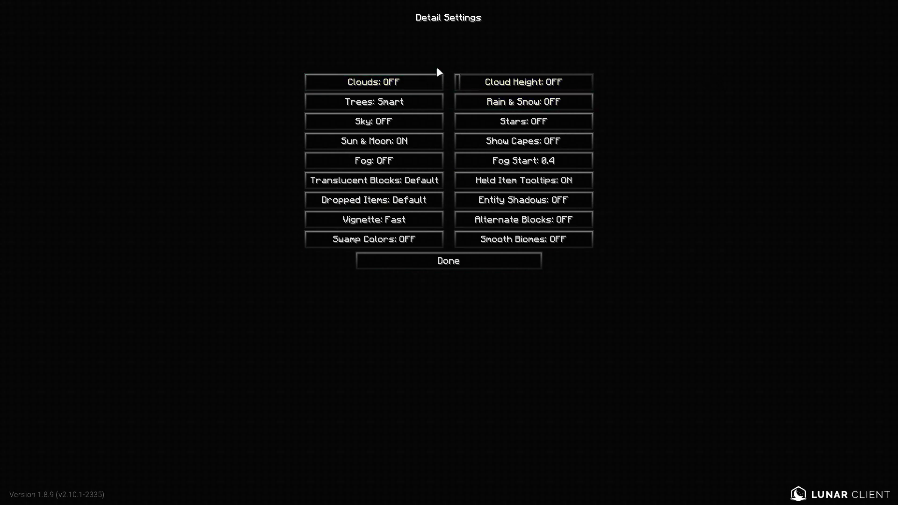
left_click(375, 103)
left_click(378, 102)
left_click(378, 101)
left_click(378, 101)
left_click(378, 103)
left_click(377, 102)
left_click(378, 103)
mouse_move(564, 105)
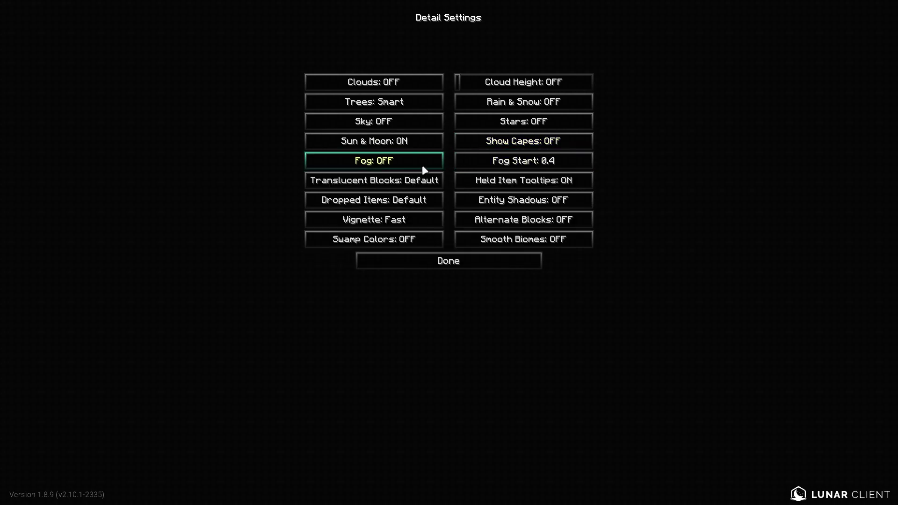
Set Fog Start to 0.2 in the detail settings and leave Fog switched off.
mouse_move(425, 169)
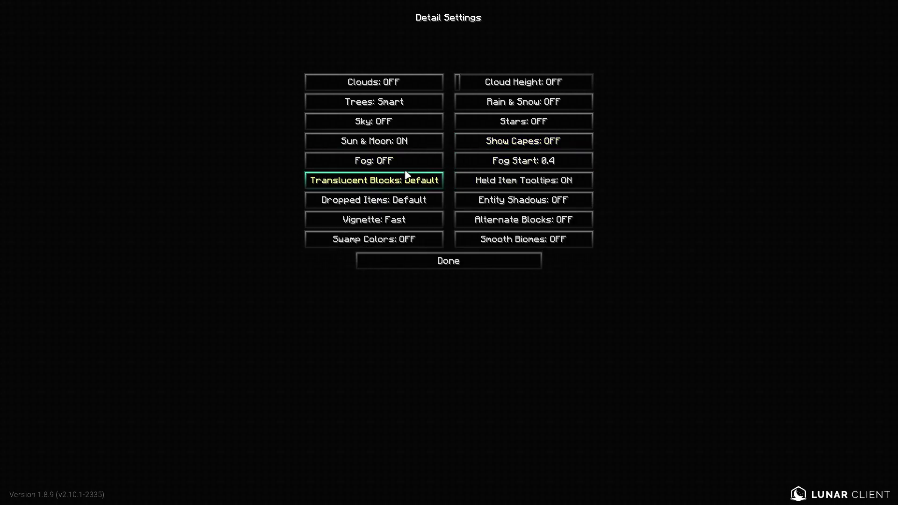
left_click(508, 160)
left_click(508, 160)
left_click(442, 161)
left_click(460, 163)
left_click(460, 163)
left_click(460, 162)
left_click(460, 163)
left_click(460, 163)
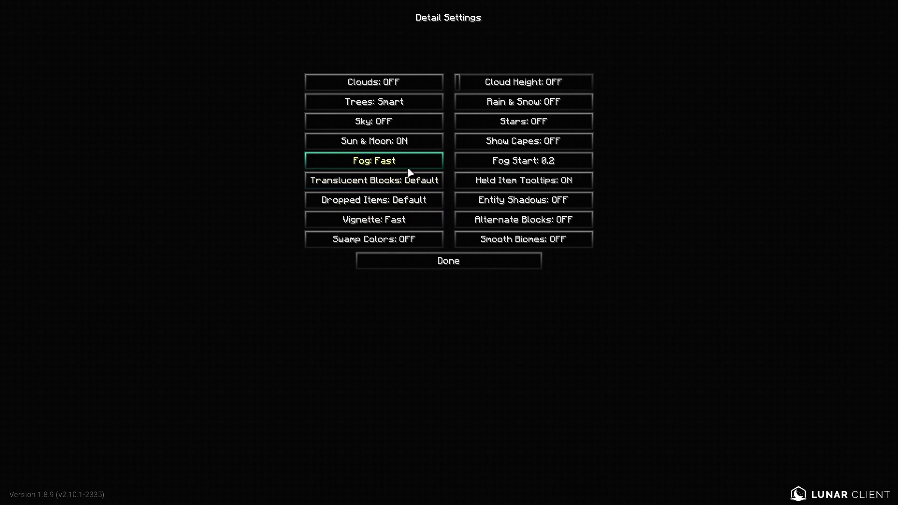
left_click(390, 164)
left_click(390, 164)
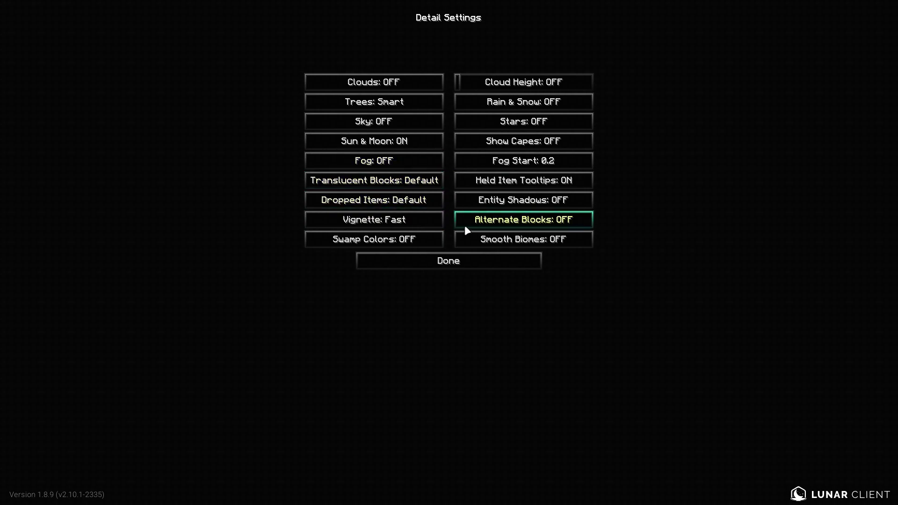
Set Translucent Blocks and Dropped Items to Fast and return to the video settings.
mouse_move(400, 187)
left_click(400, 187)
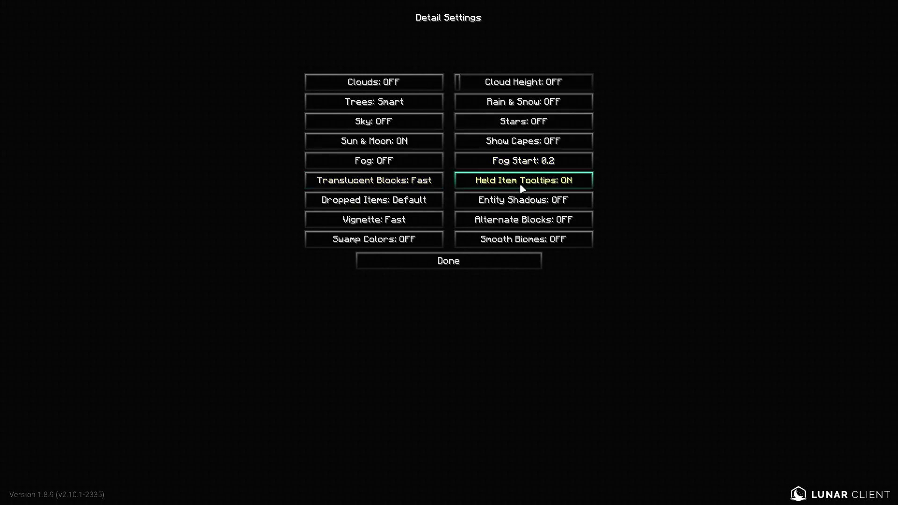
left_click(386, 203)
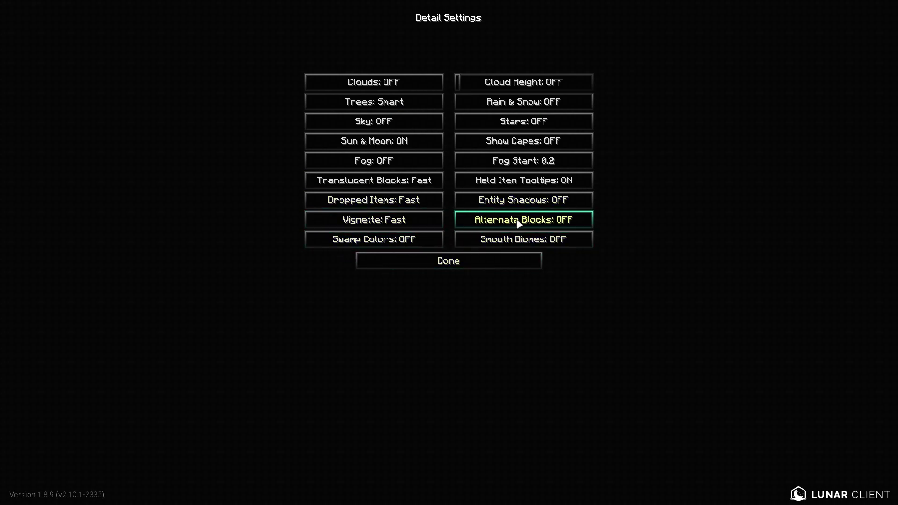
left_click(500, 257)
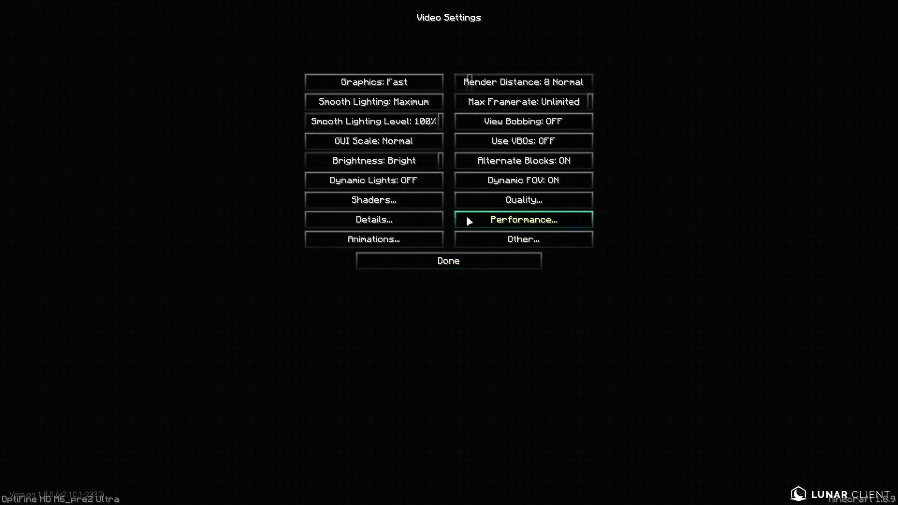
Open the animation settings, cycle through the Particles options, and return to the video settings.
left_click(414, 236)
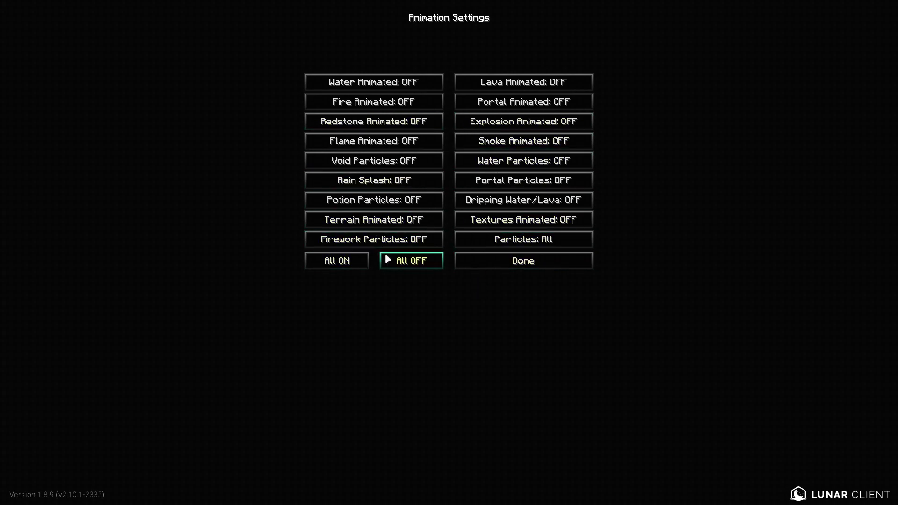
left_click(514, 239)
left_click(515, 240)
left_click(516, 238)
left_click(565, 261)
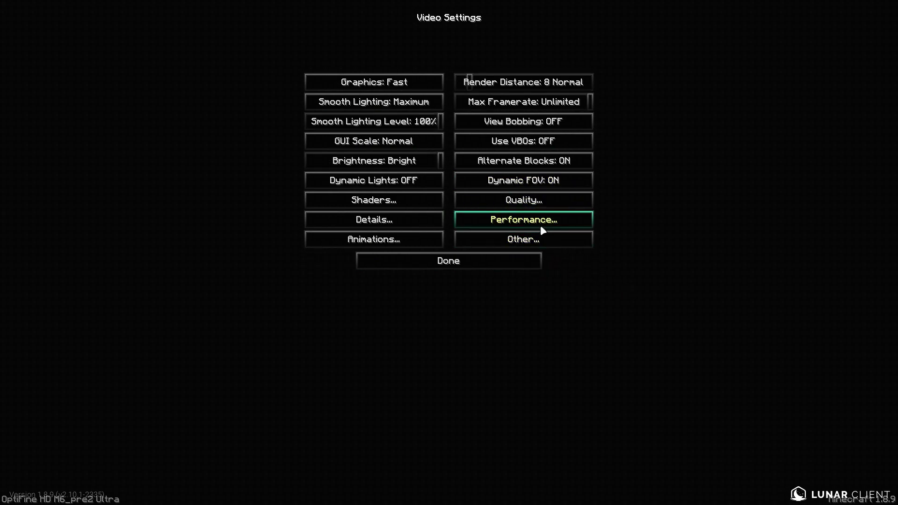
Review the performance settings, including Smooth FPS, Chunk Updates and Dynamic Updates, and return to the video settings.
left_click(540, 225)
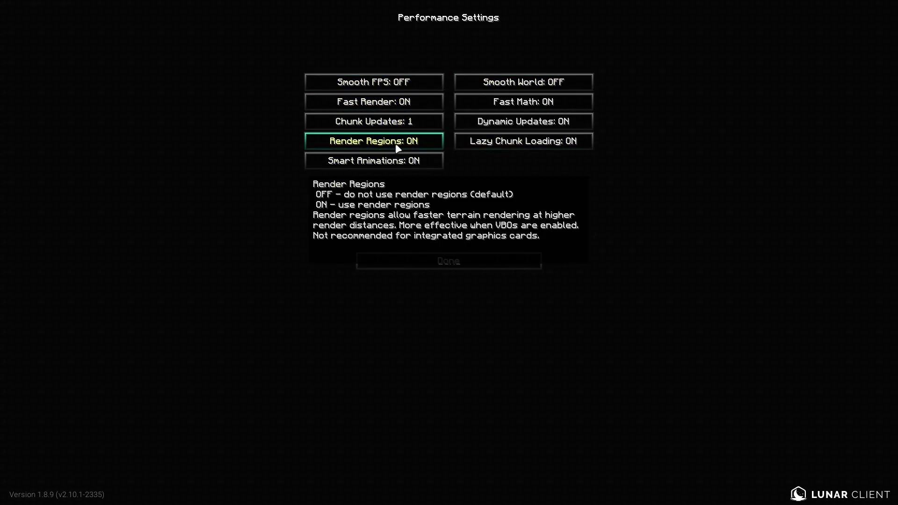
mouse_move(403, 87)
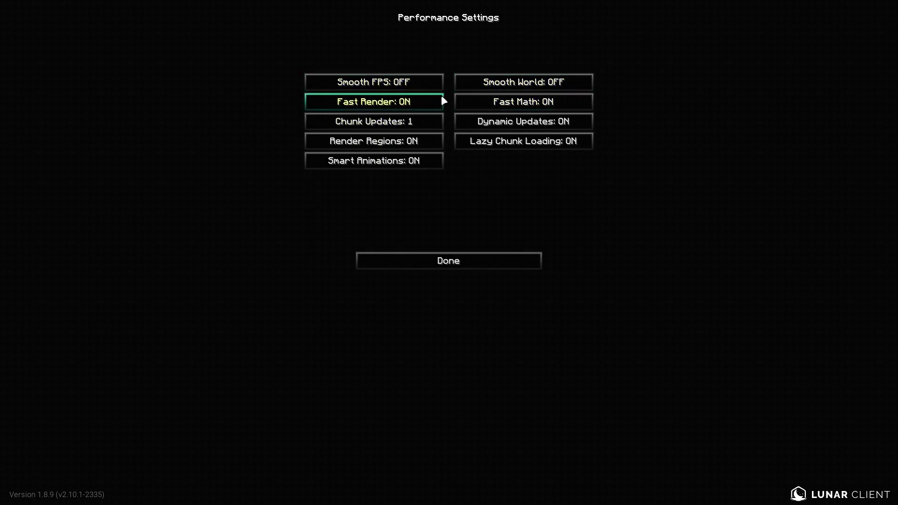
mouse_move(369, 132)
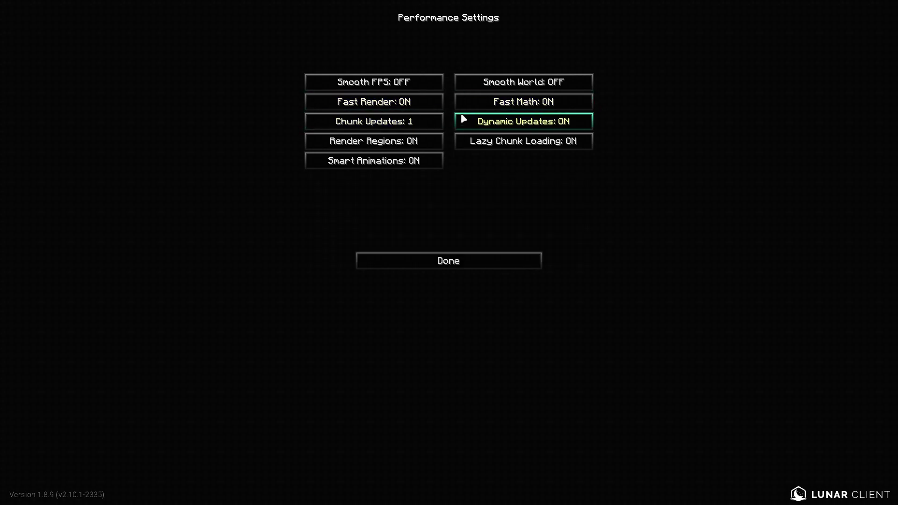
mouse_move(464, 120)
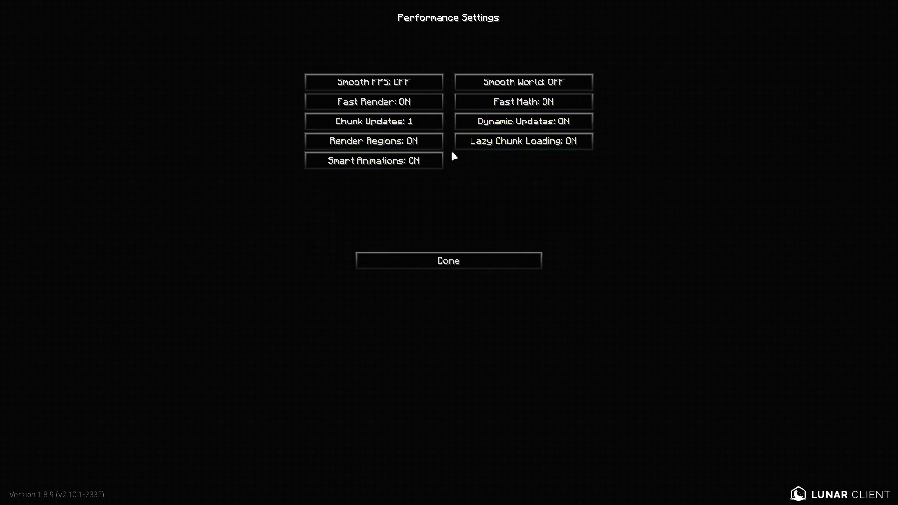
left_click(410, 264)
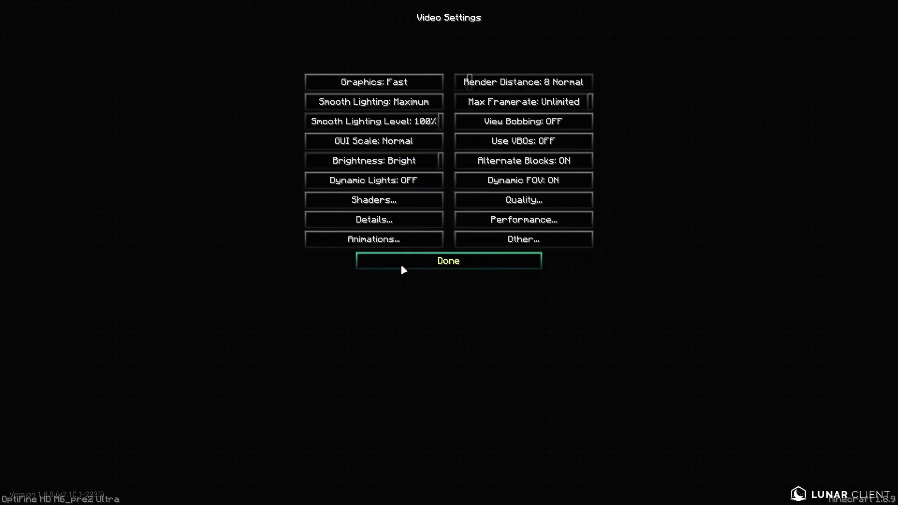
left_click(536, 224)
left_click(454, 265)
Open the quality settings and review the Mipmap, Antialiasing and Anisotropic Filtering options.
left_click(524, 198)
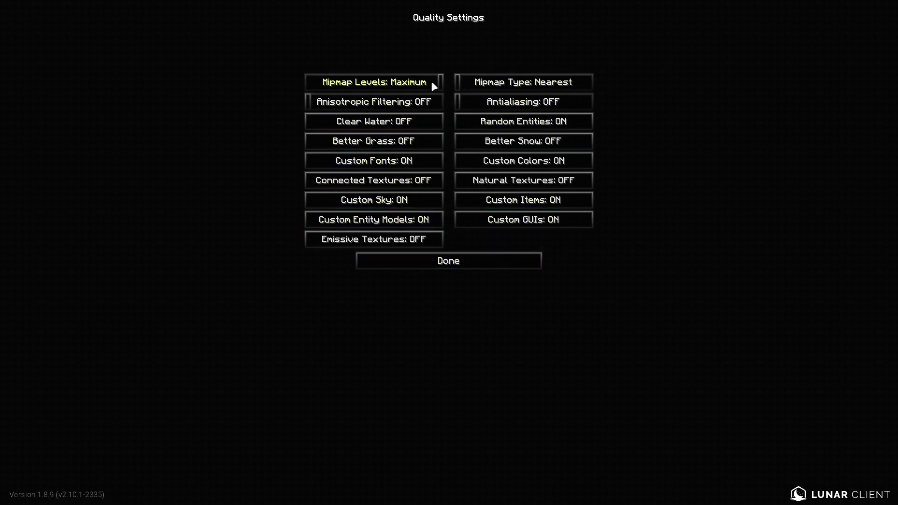
mouse_move(433, 84)
mouse_move(501, 83)
mouse_move(480, 98)
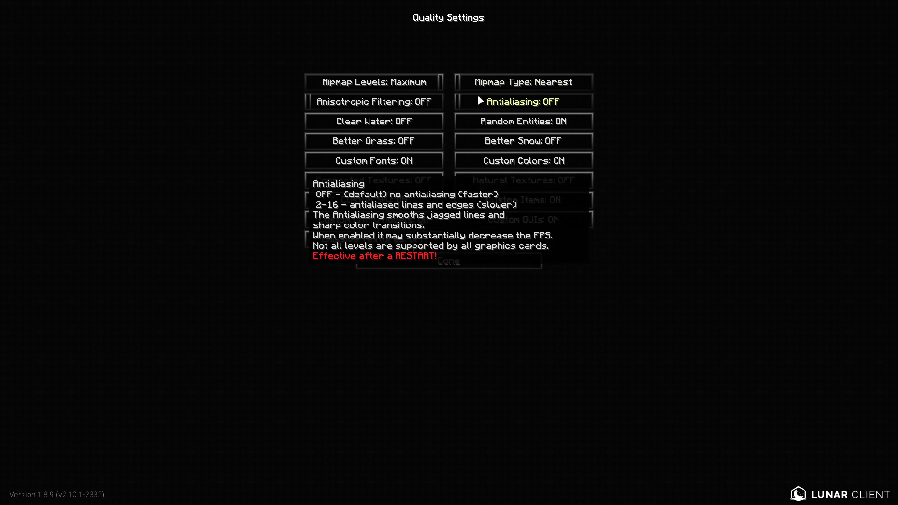
mouse_move(359, 103)
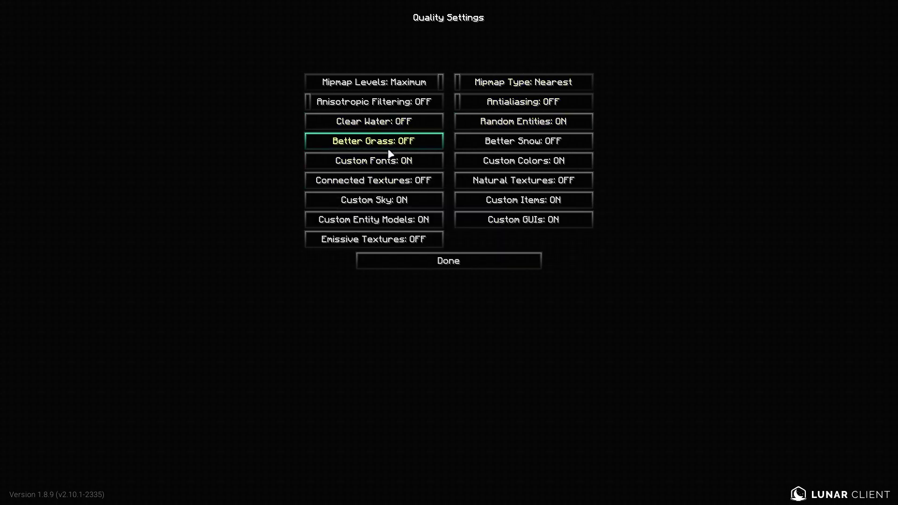
Review the remaining quality settings, including Custom Fonts, Connected Textures, Custom Sky, Custom Entity Models and Emissive Textures, and return to the video settings.
mouse_move(390, 161)
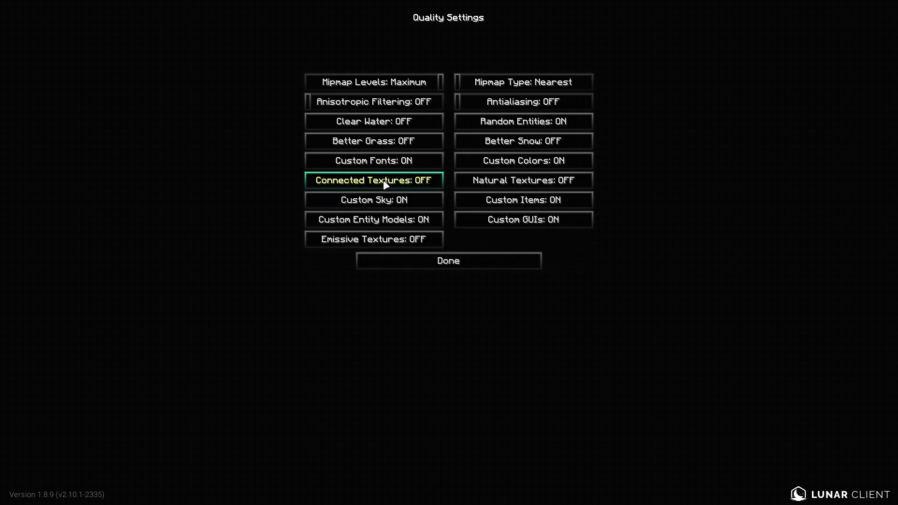
mouse_move(389, 182)
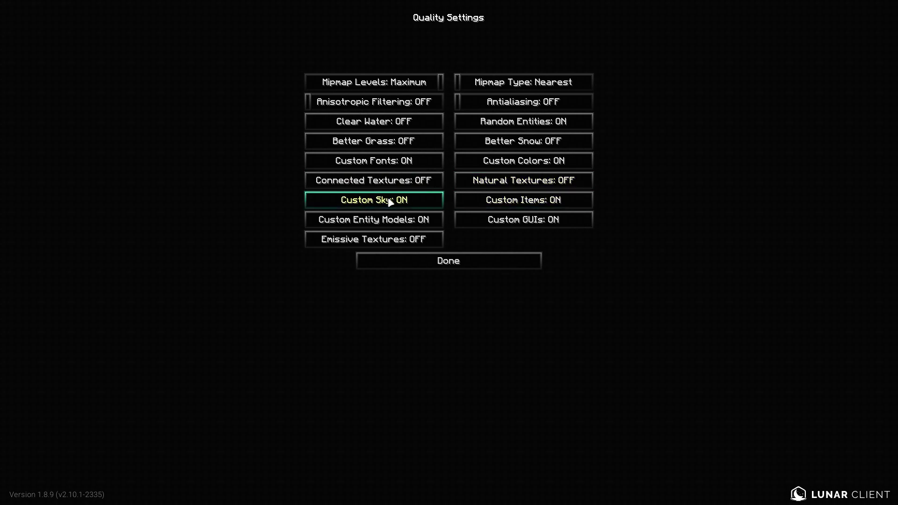
mouse_move(388, 199)
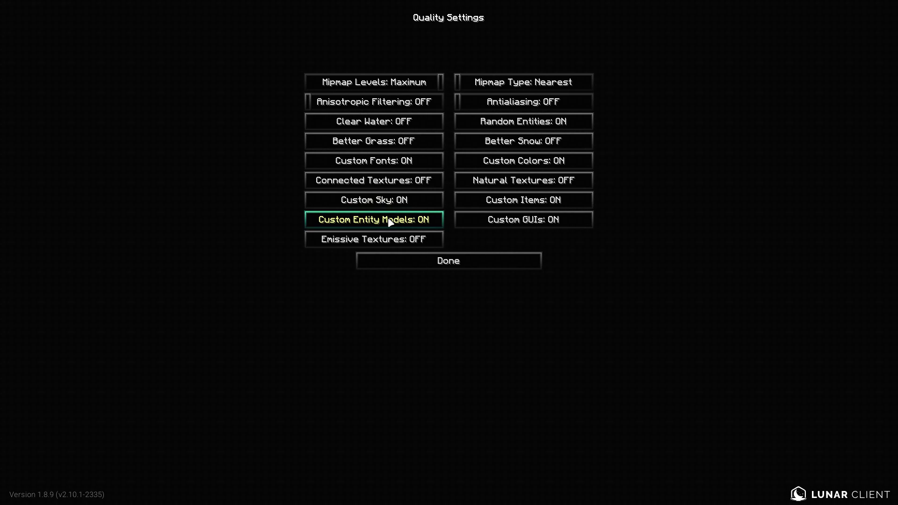
mouse_move(388, 217)
mouse_move(420, 216)
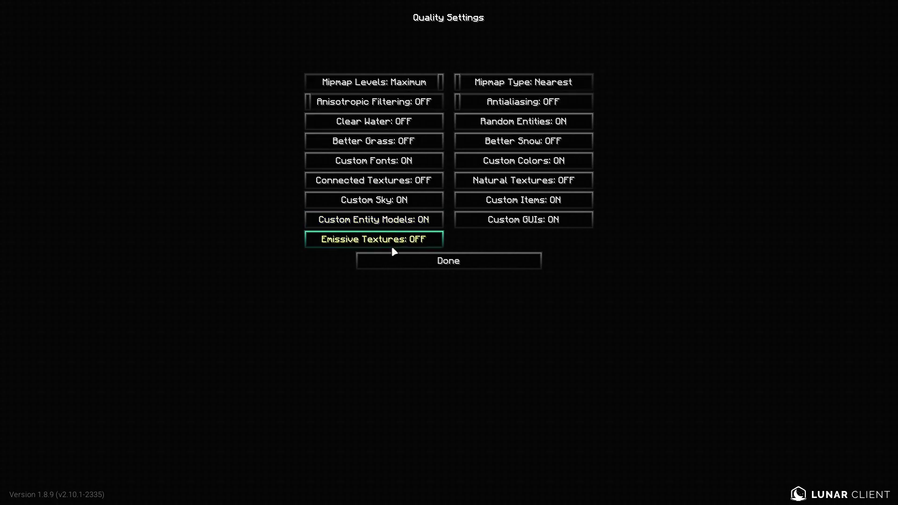
mouse_move(392, 246)
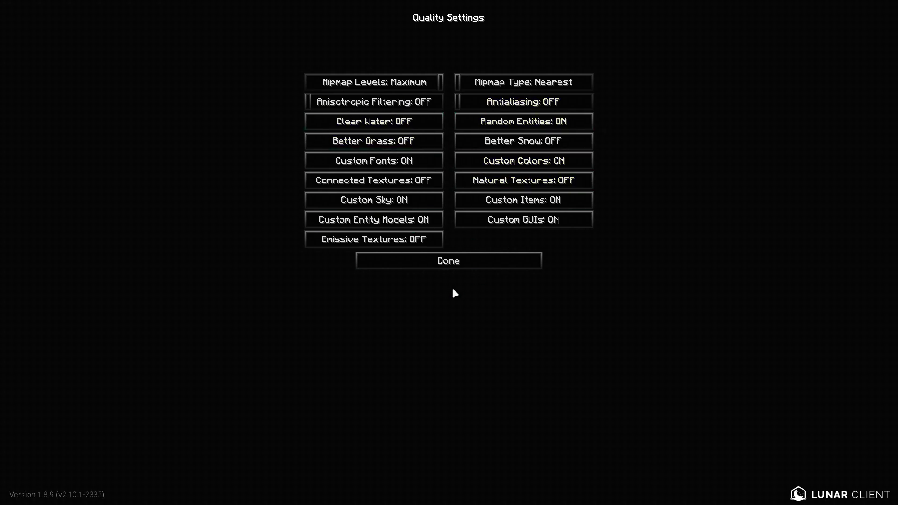
left_click(480, 268)
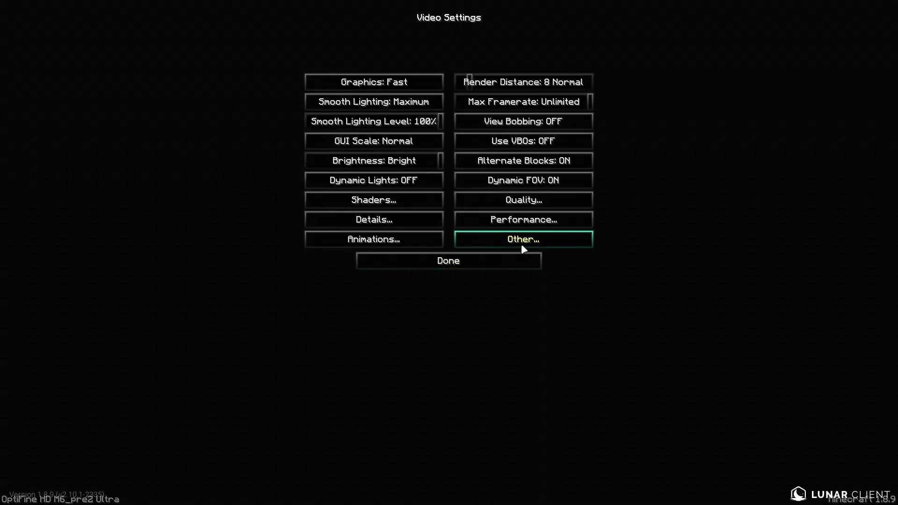
Open the other video settings and review the Weather and Fullscreen options.
left_click(521, 243)
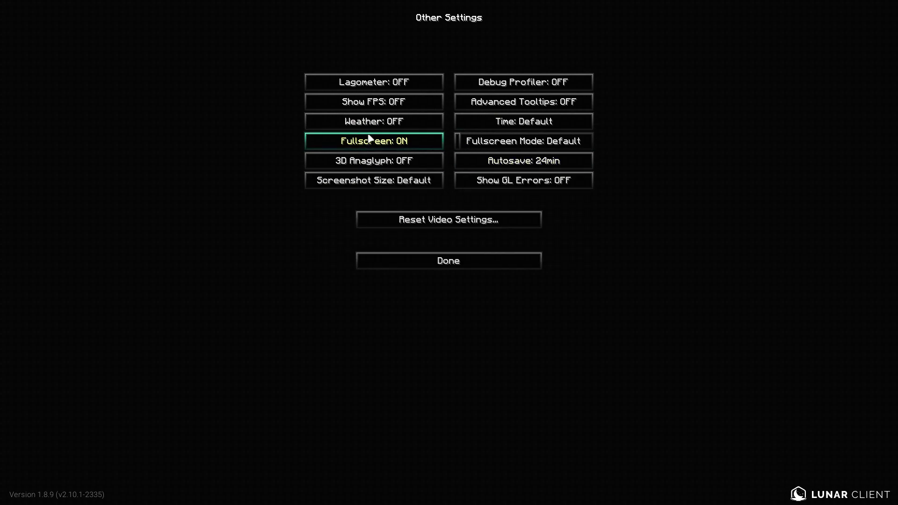
mouse_move(370, 139)
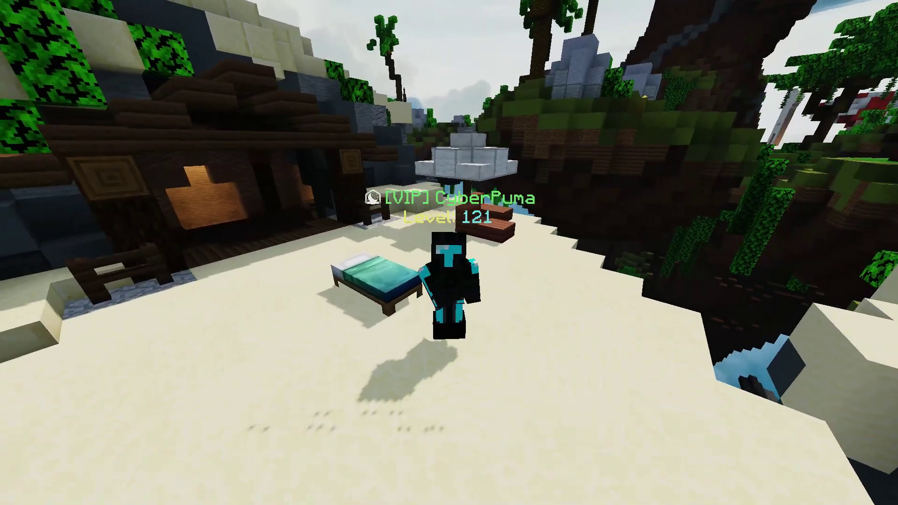